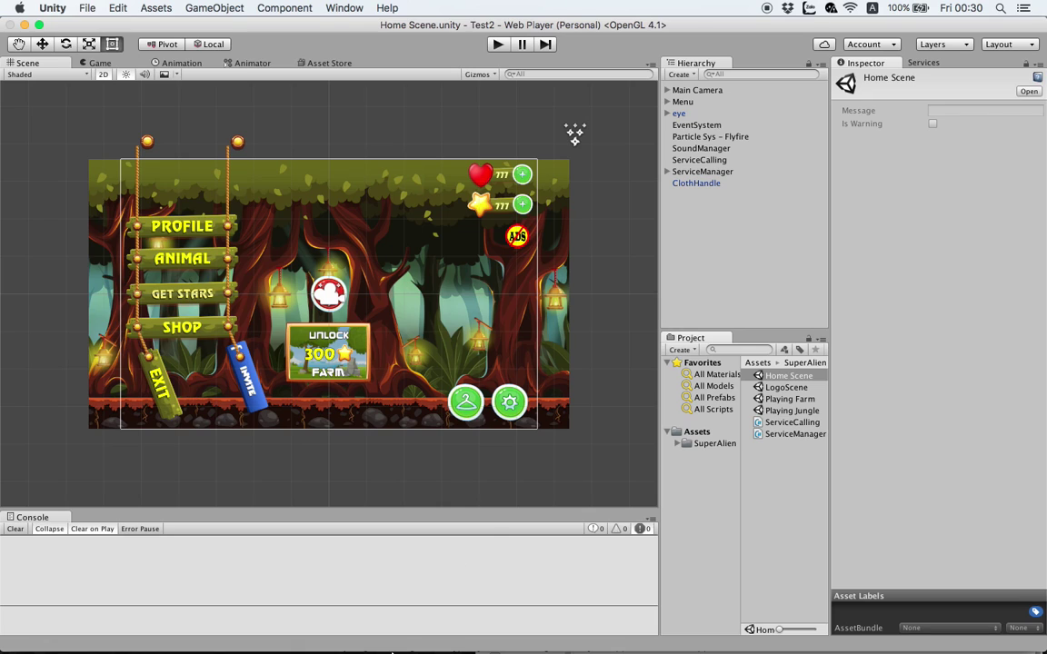
Open SuperAlien_Services.unitypackage from the Services folder in Finder
mouse_move(362, 647)
left_click(75, 623)
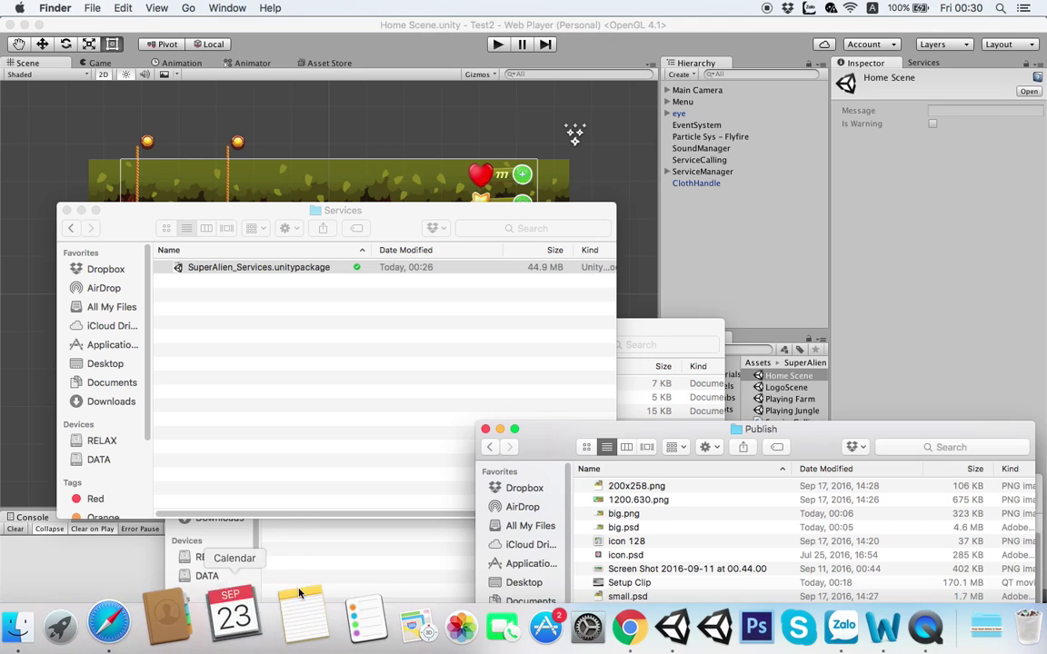
double_click(243, 269)
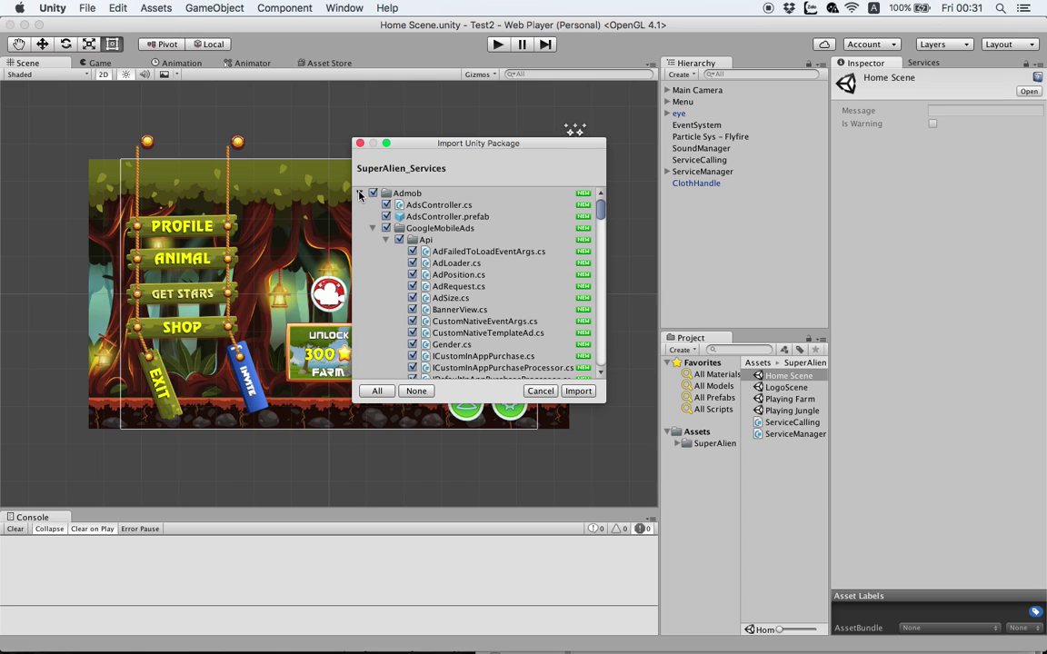
Import the package's Admob, FacebookSDK, Plugins and UnityService folders, then collapse SuperAlien in Project
left_click(360, 194)
left_click(360, 204)
left_click(360, 216)
left_click(359, 228)
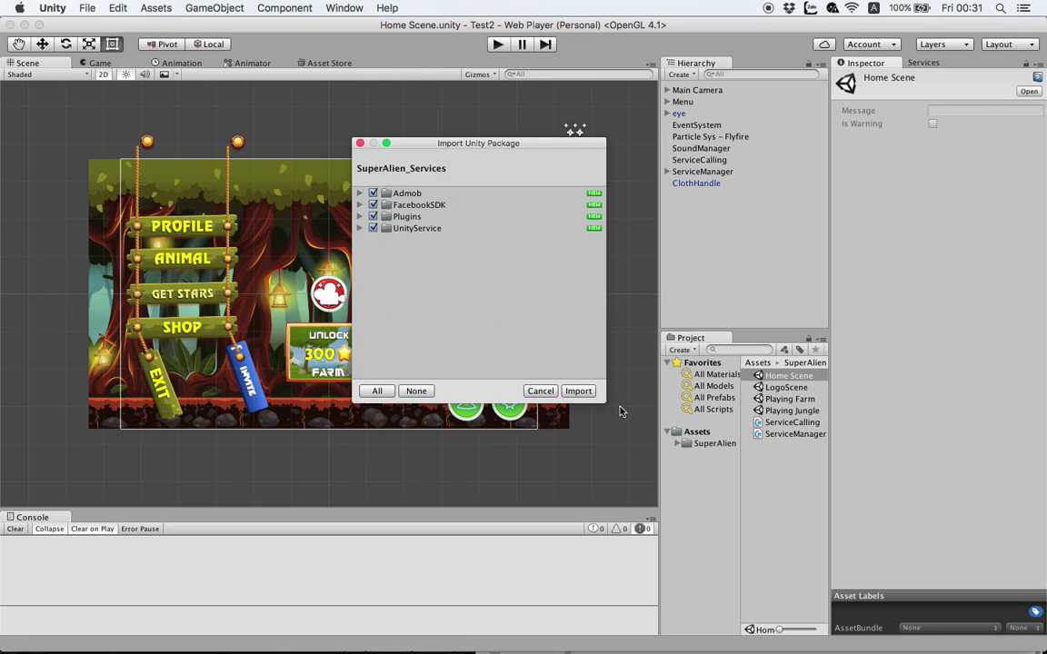
left_click(578, 391)
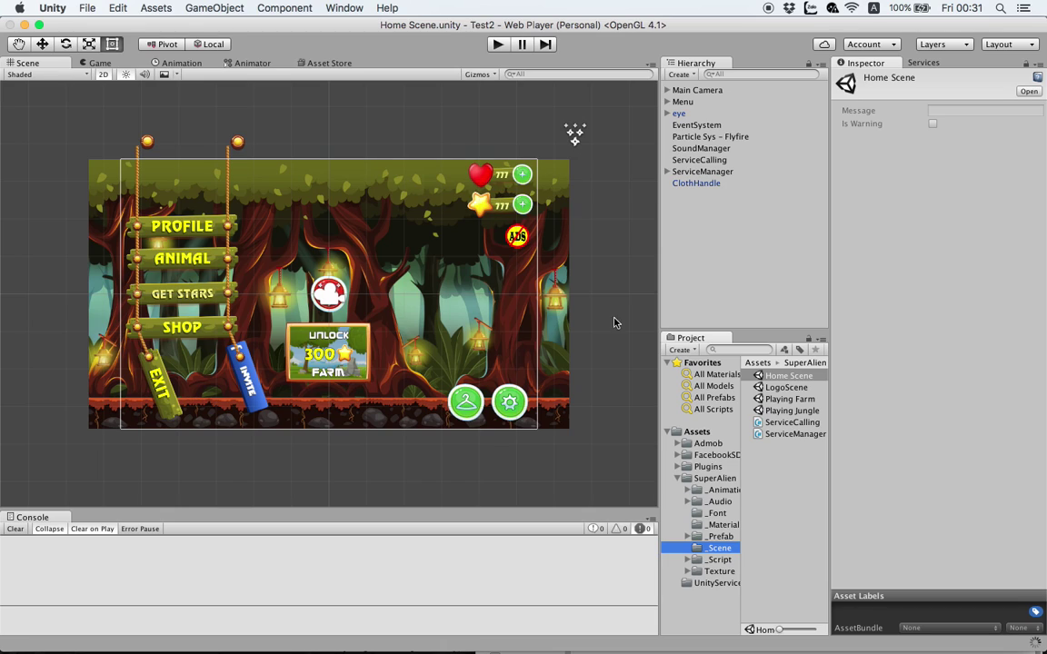
left_click(677, 478)
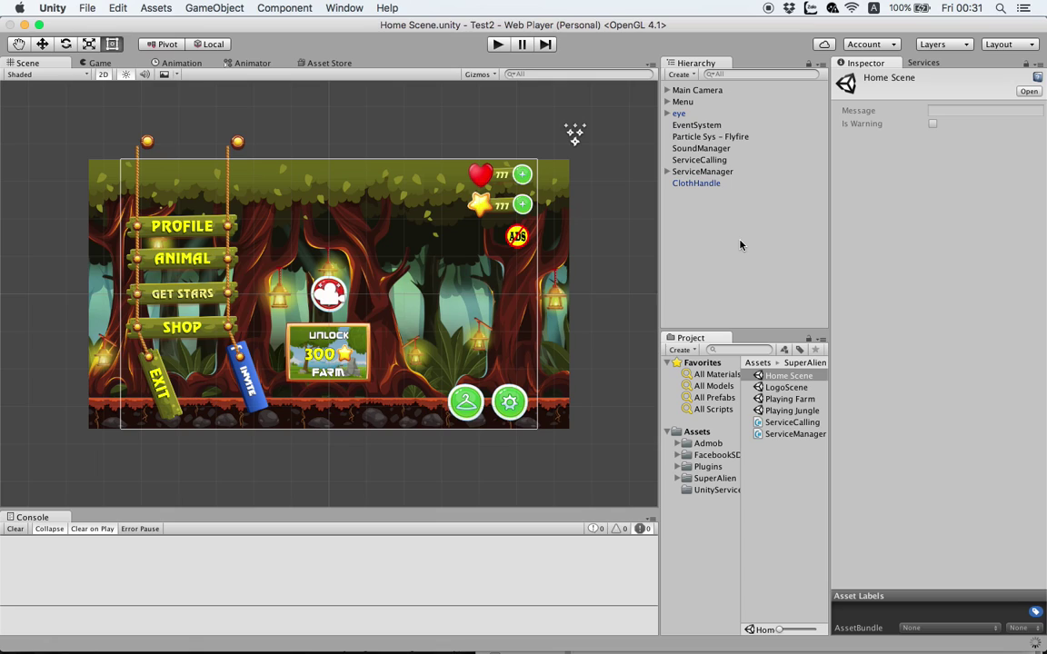
Delete the IAP, Facebook, UnityAds and AdsController children of ServiceManager
left_click(667, 171)
left_click(688, 183)
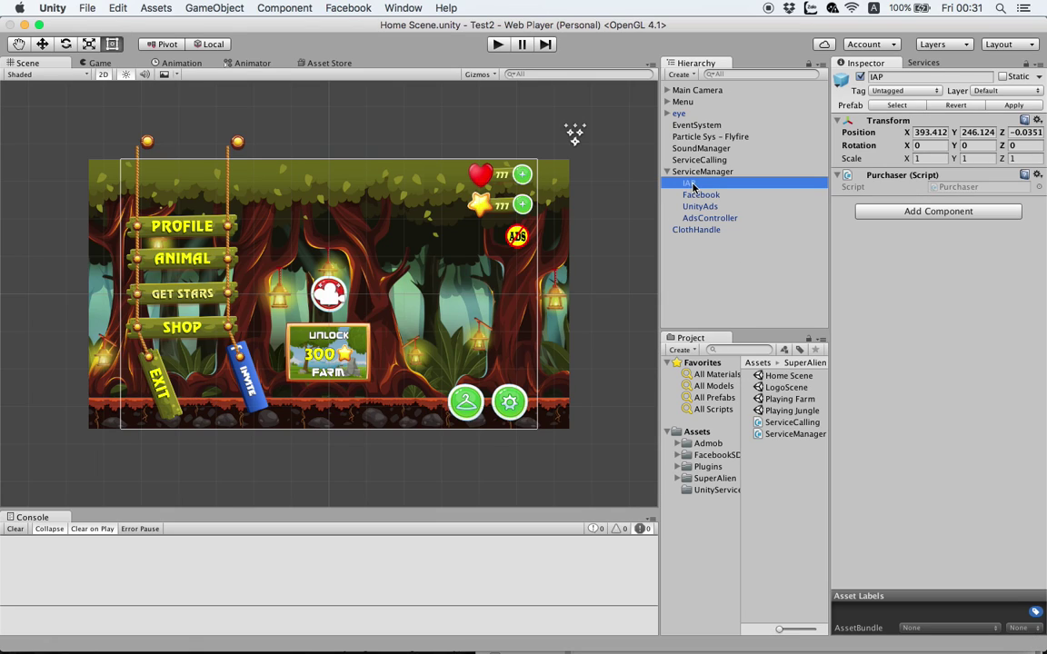
left_click(699, 195)
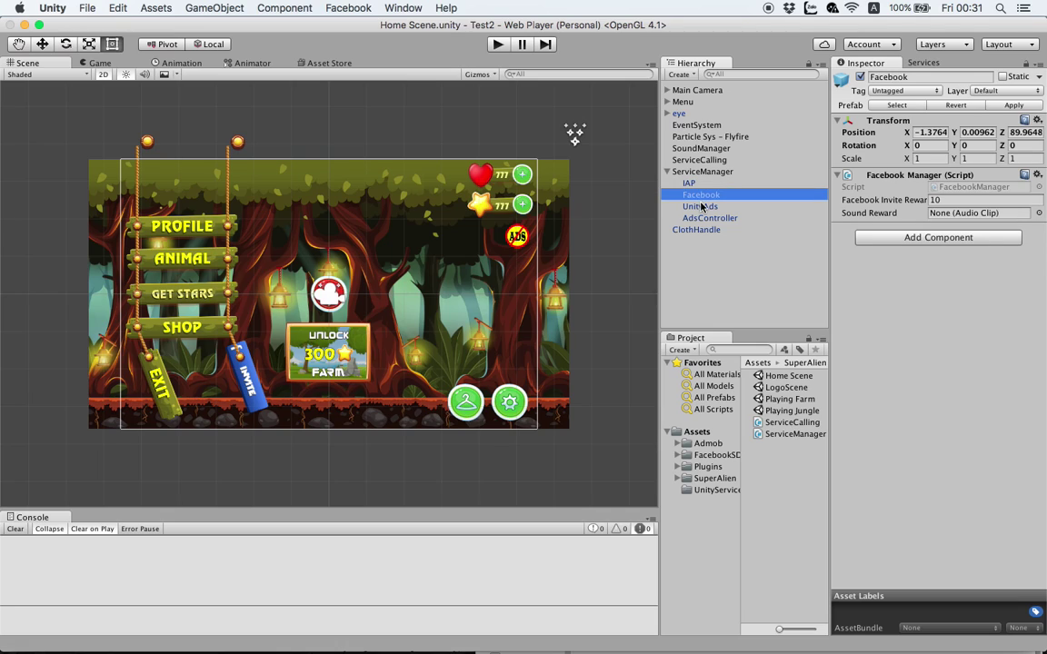
left_click(701, 208)
left_click(702, 219)
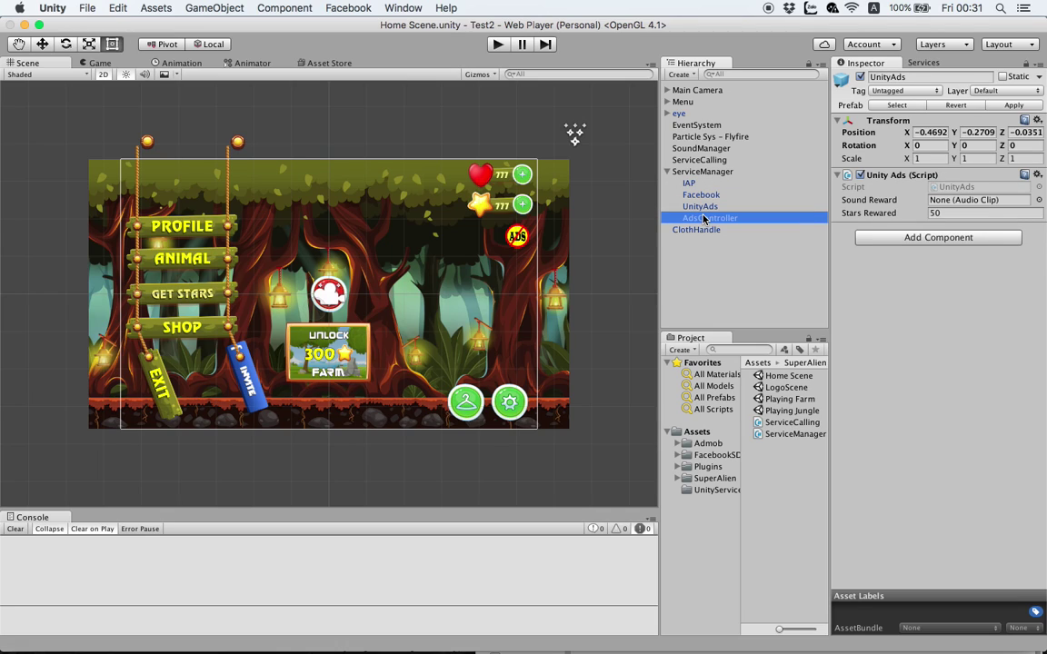
left_click(708, 205)
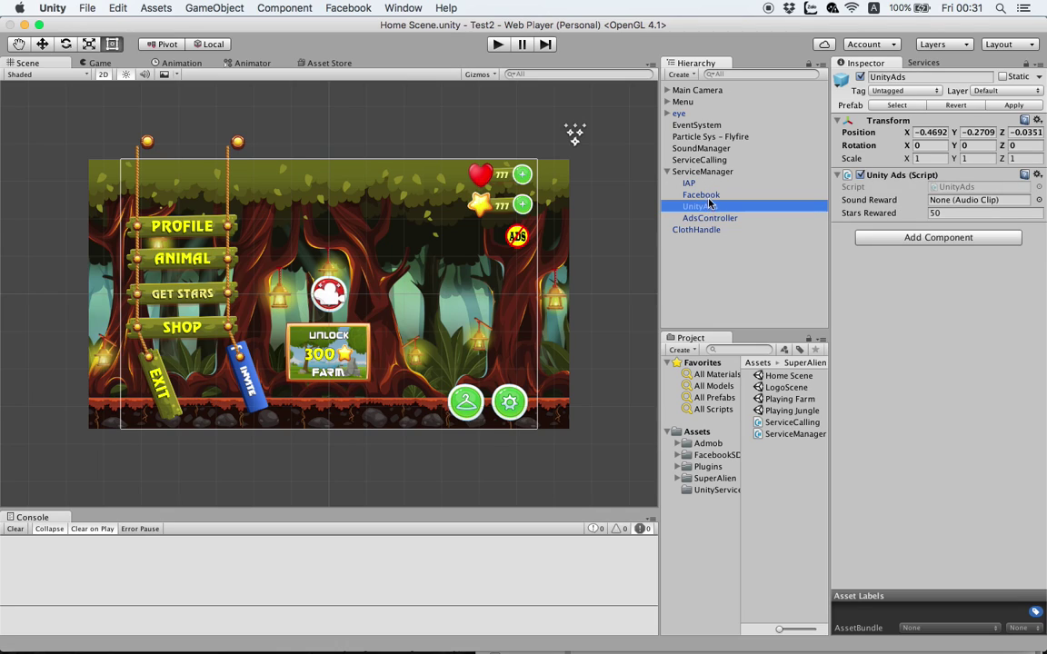
left_click(708, 195)
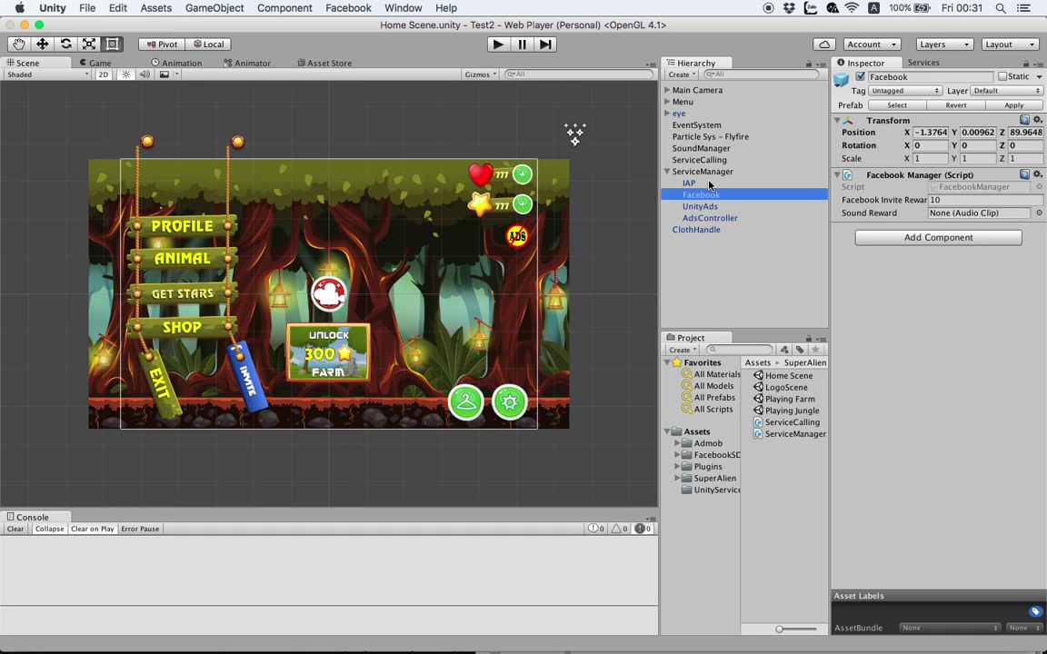
left_click(708, 184)
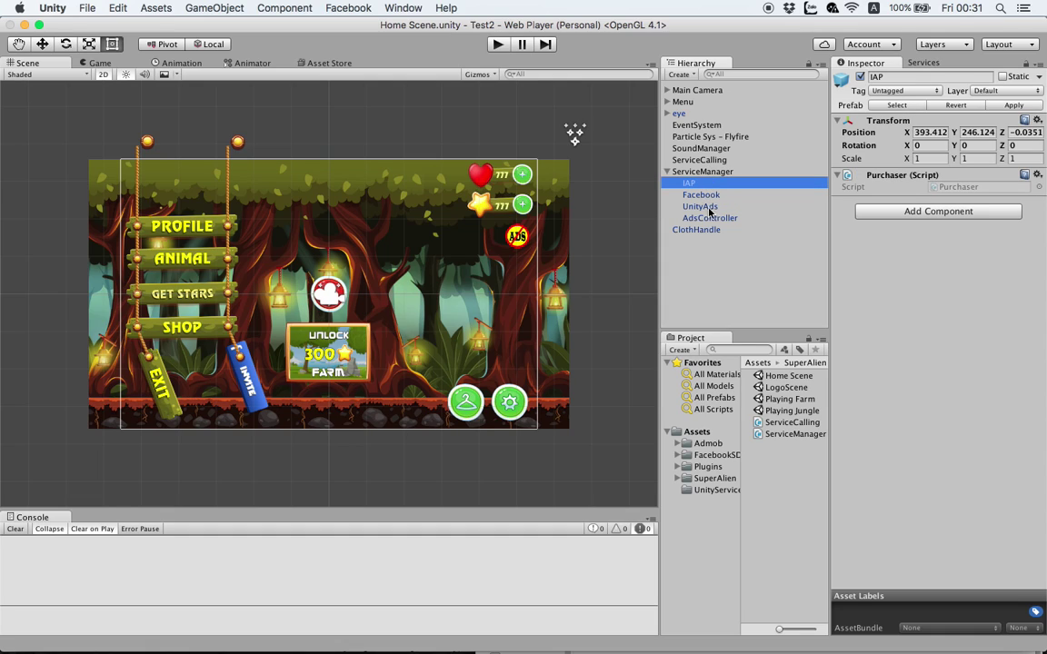
left_click(711, 219, "shift")
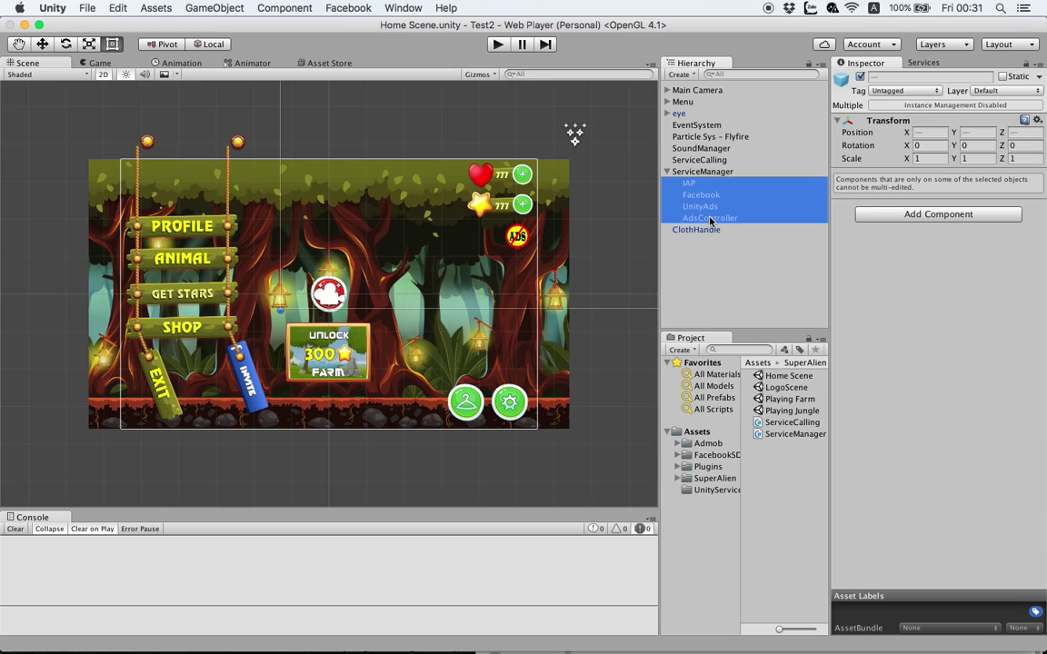
key("super+BackSpace")
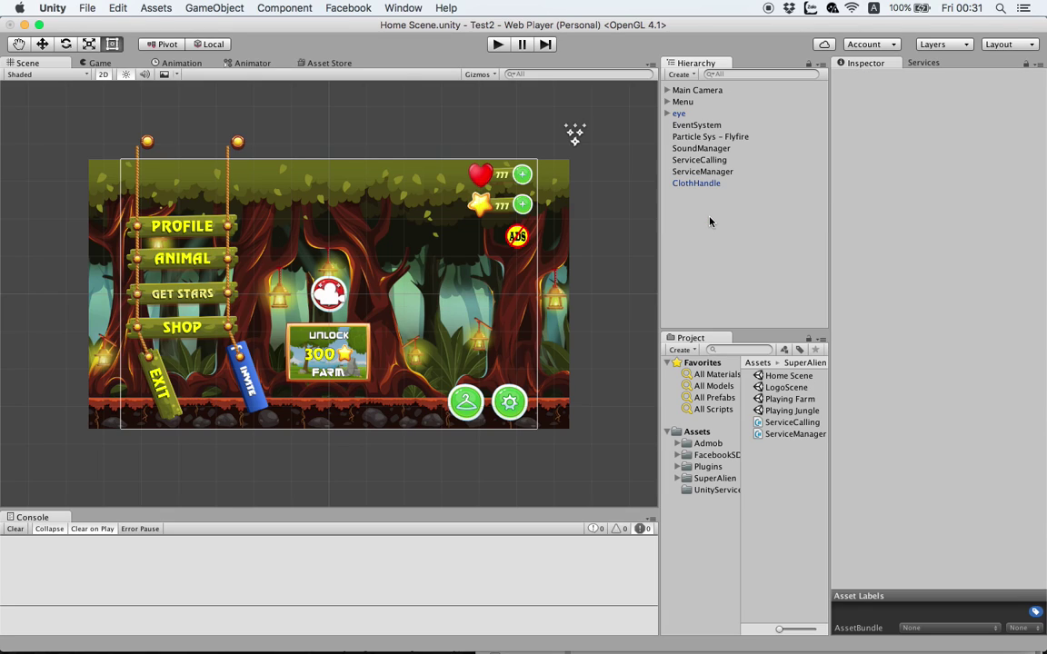
Add the AdsController and Facebook prefabs from Admob and FacebookSDK under ServiceManager
left_click(698, 444)
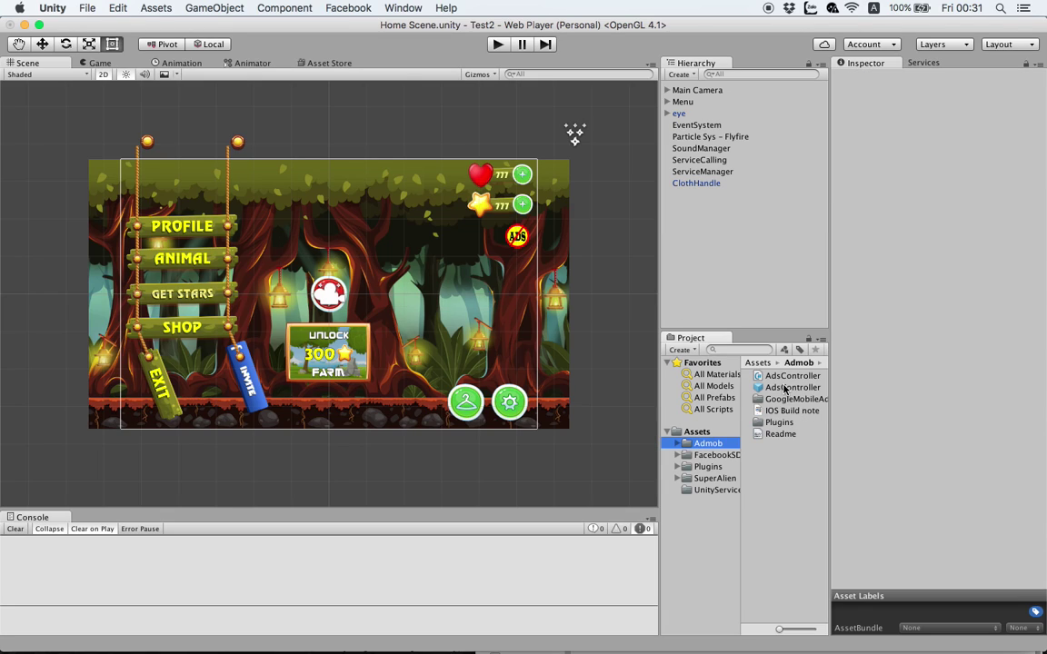
left_click_drag(771, 387, 710, 173)
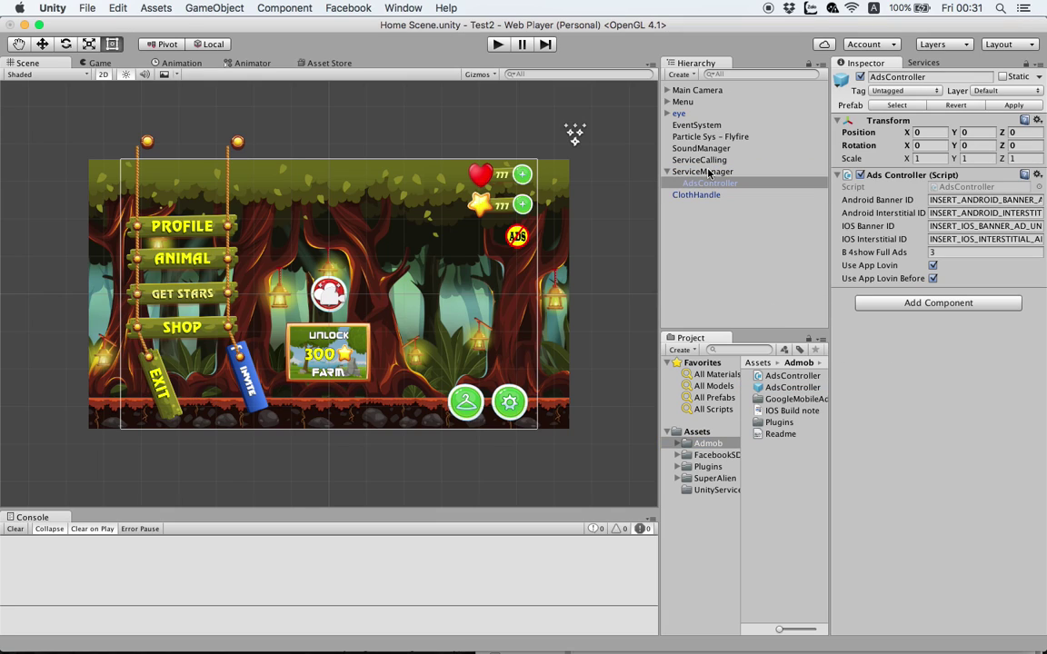
left_click(955, 238)
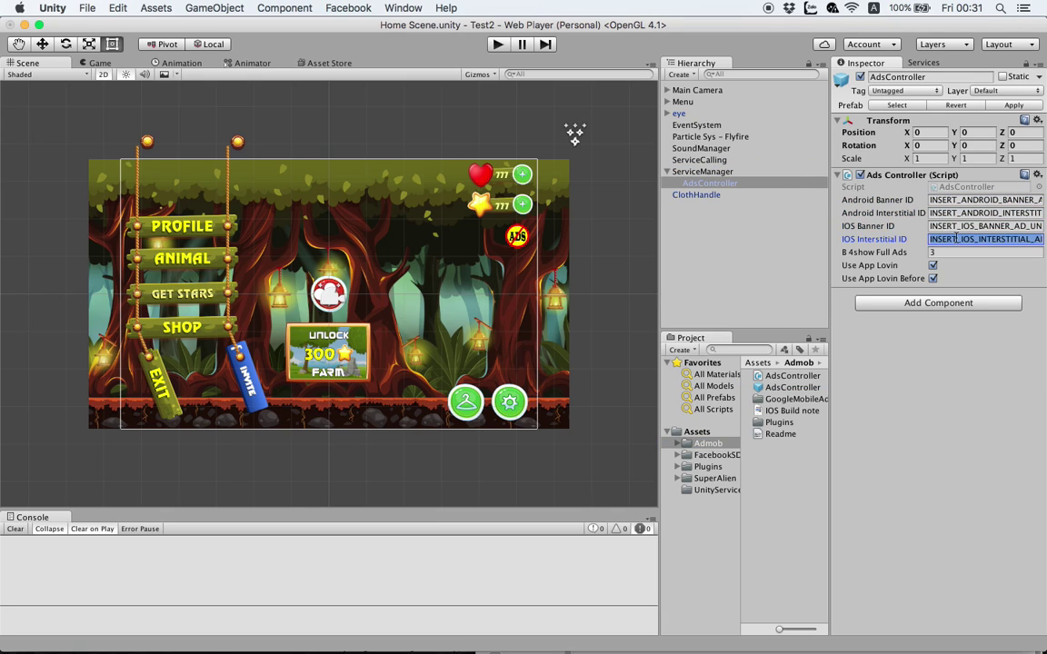
left_click(713, 454)
left_click_drag(780, 387, 710, 173)
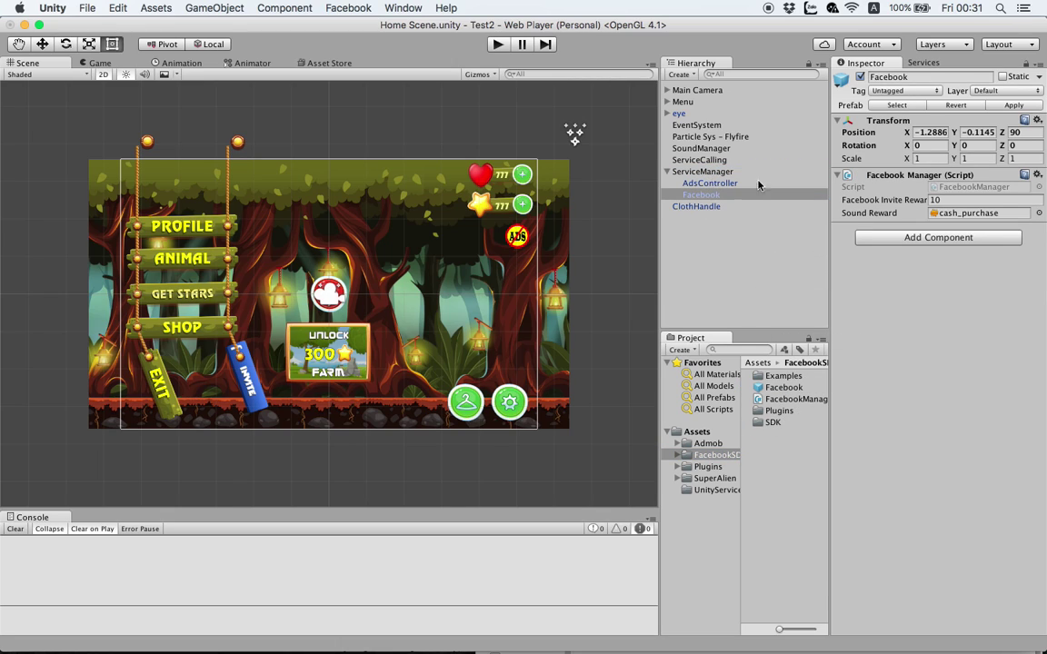
Add the IAP and UnityAds prefabs from UnityService under ServiceManager and check all four
left_click(709, 479)
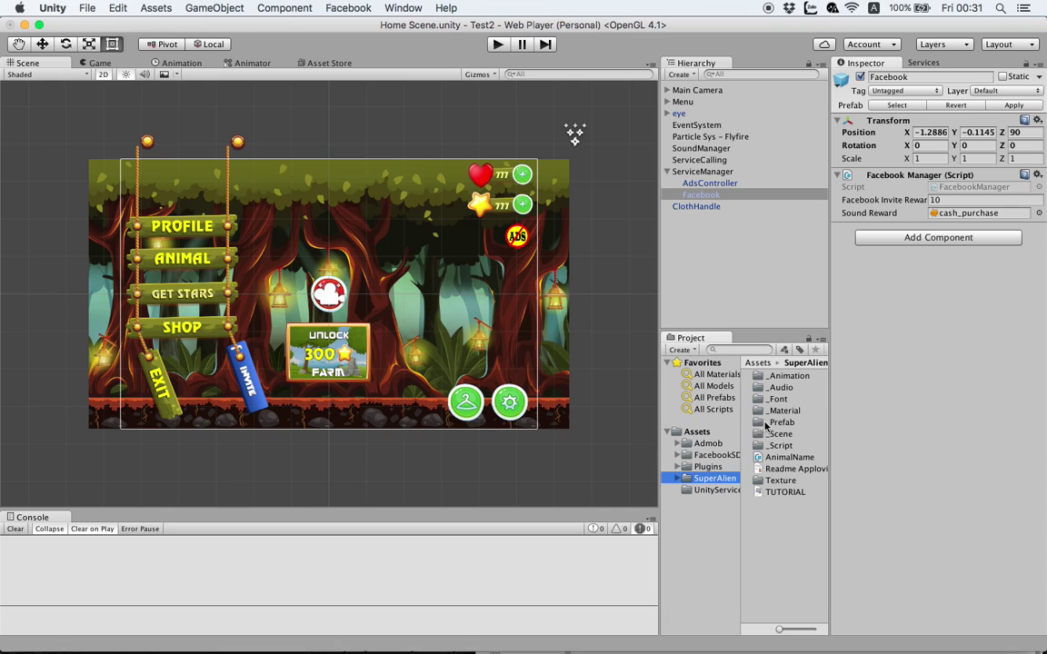
left_click(718, 489)
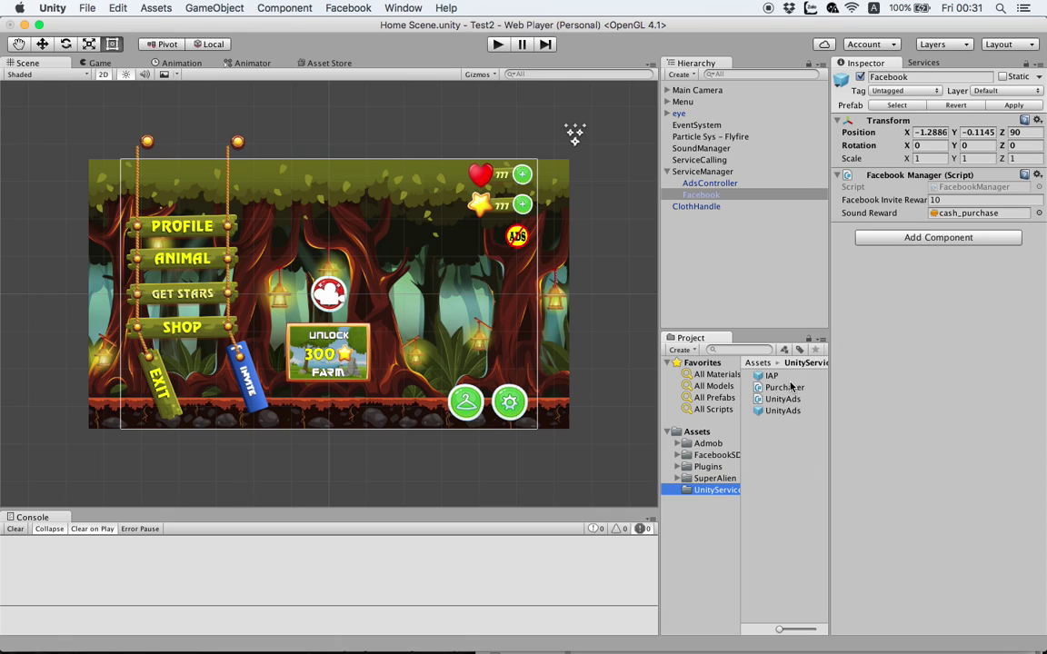
left_click_drag(770, 376, 712, 174)
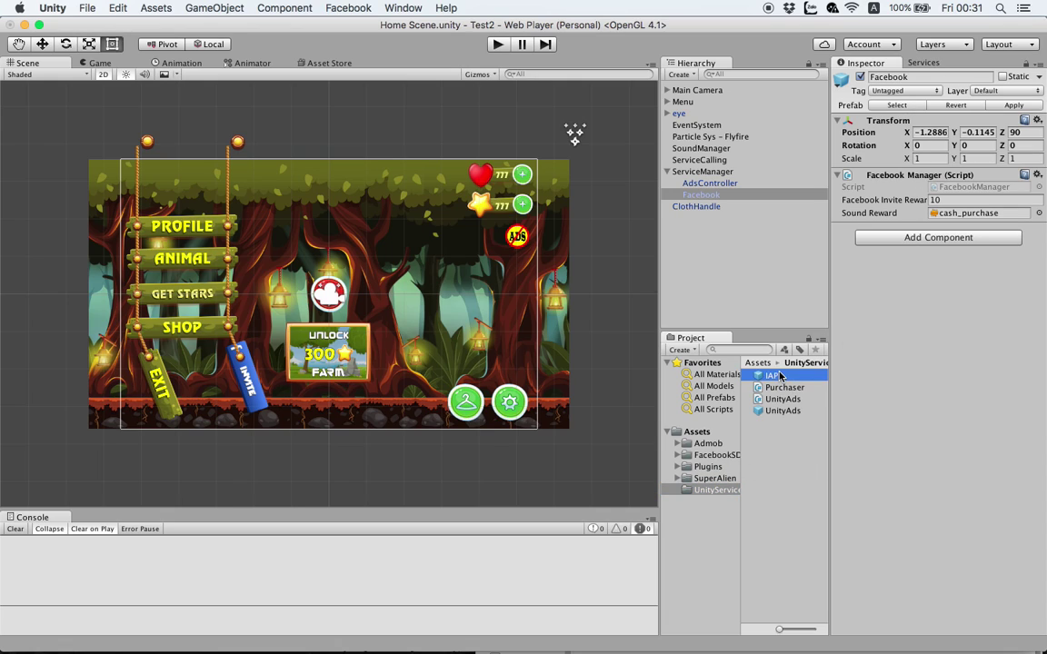
left_click_drag(782, 410, 712, 173)
left_click(713, 184)
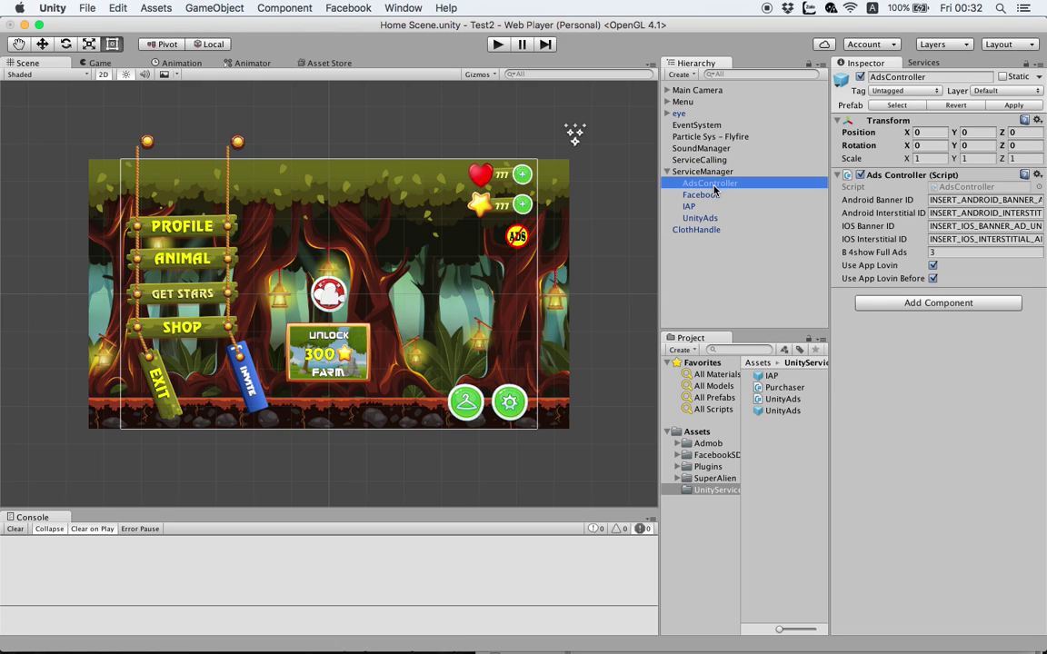
left_click(714, 194)
left_click(712, 206)
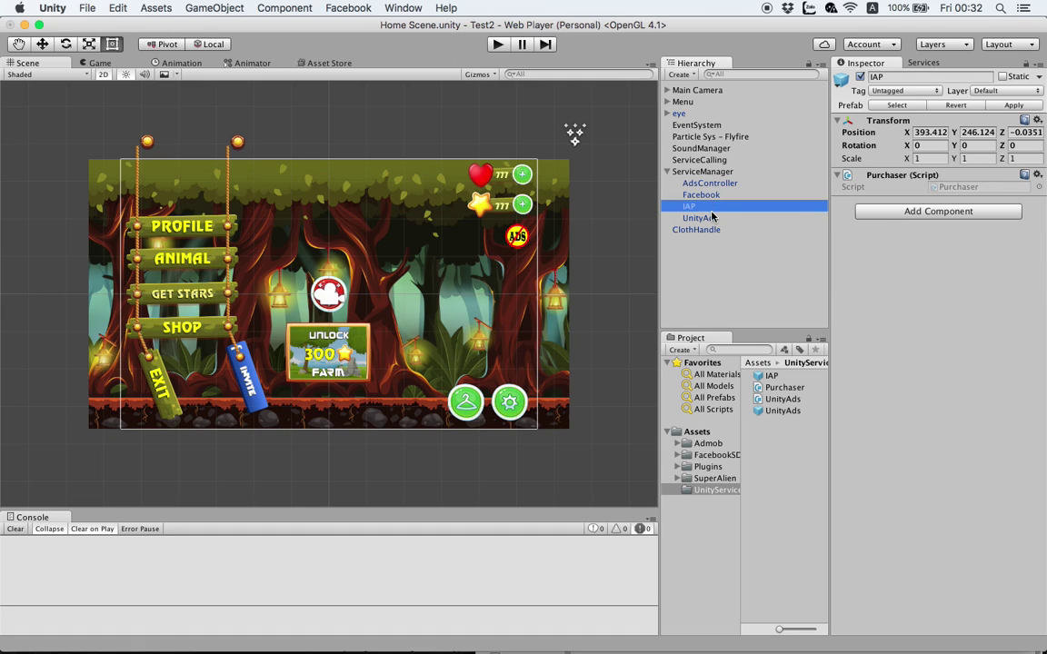
left_click(711, 218)
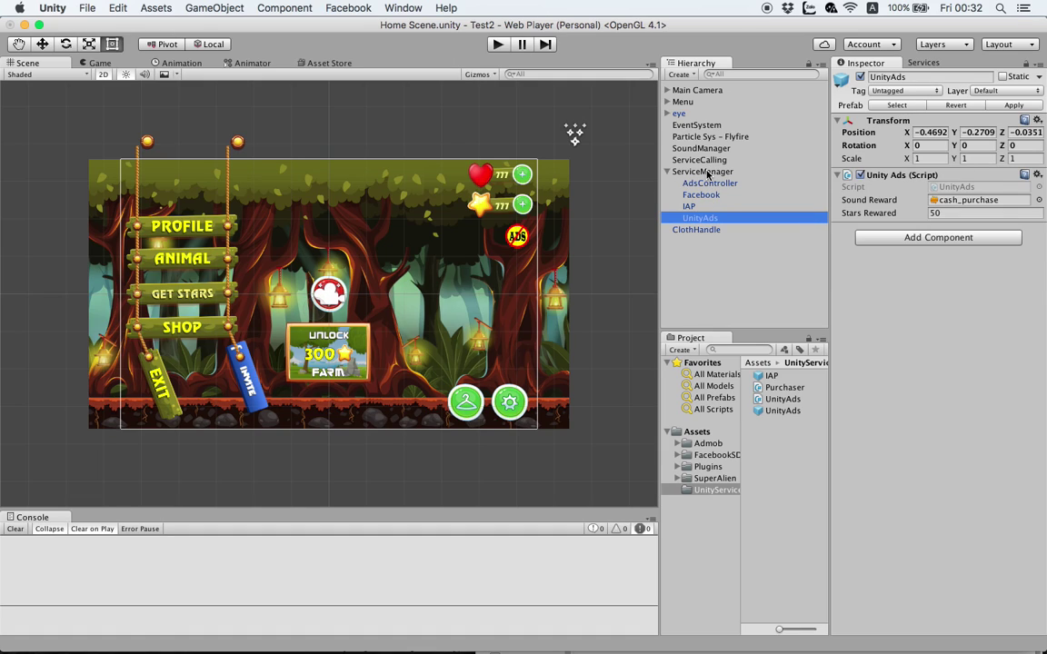
left_click(707, 173)
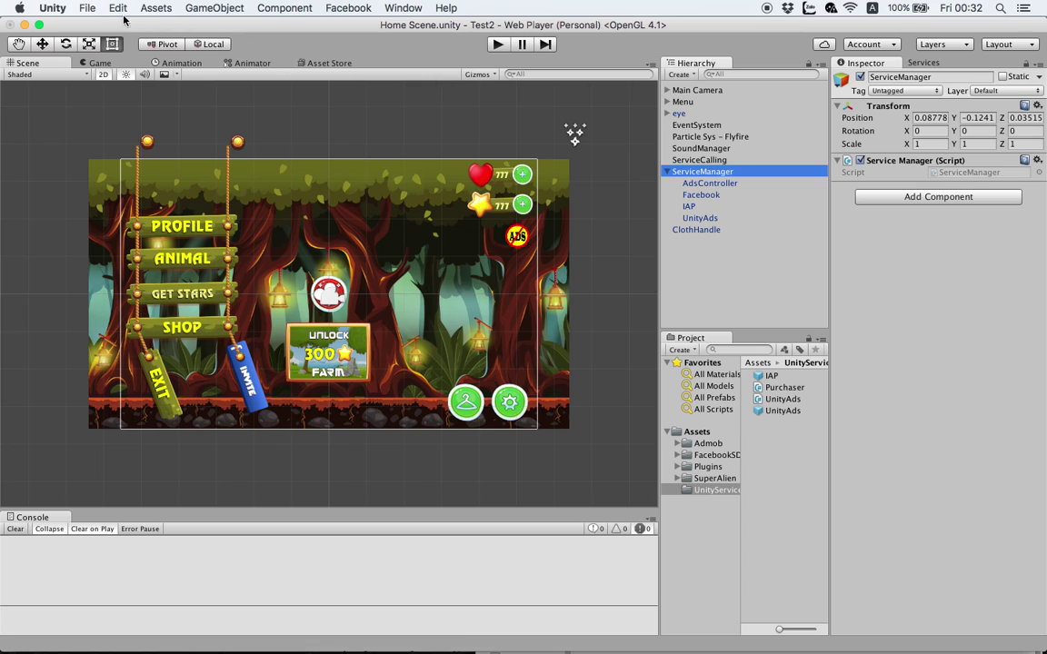
left_click(89, 9)
Switch the build platform to Android and show the Android Player Settings
left_click(105, 151)
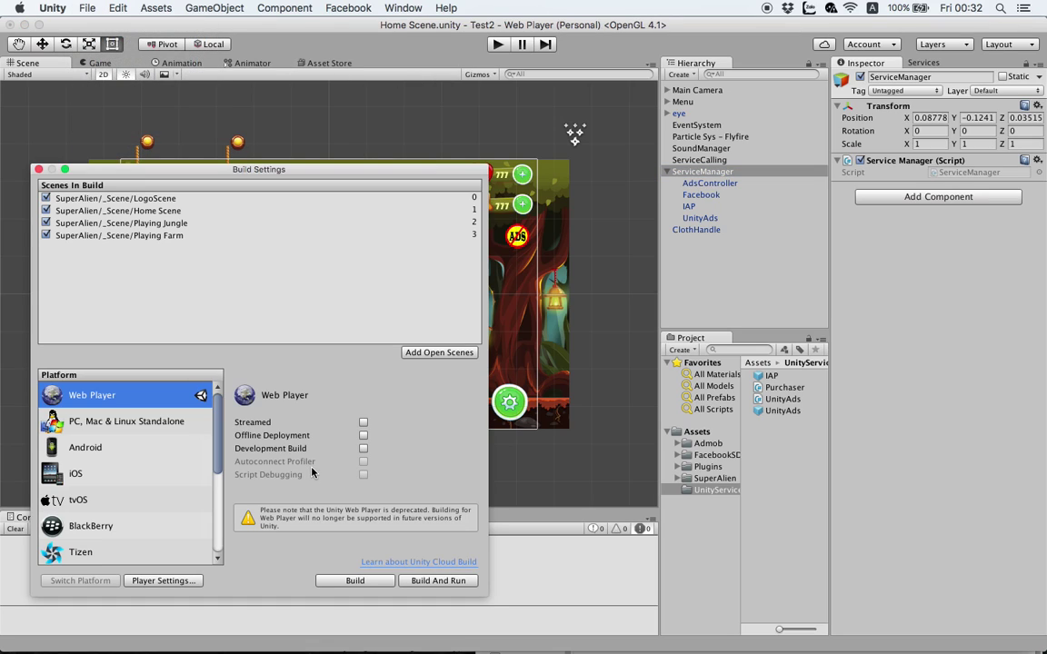
left_click(101, 447)
left_click(88, 580)
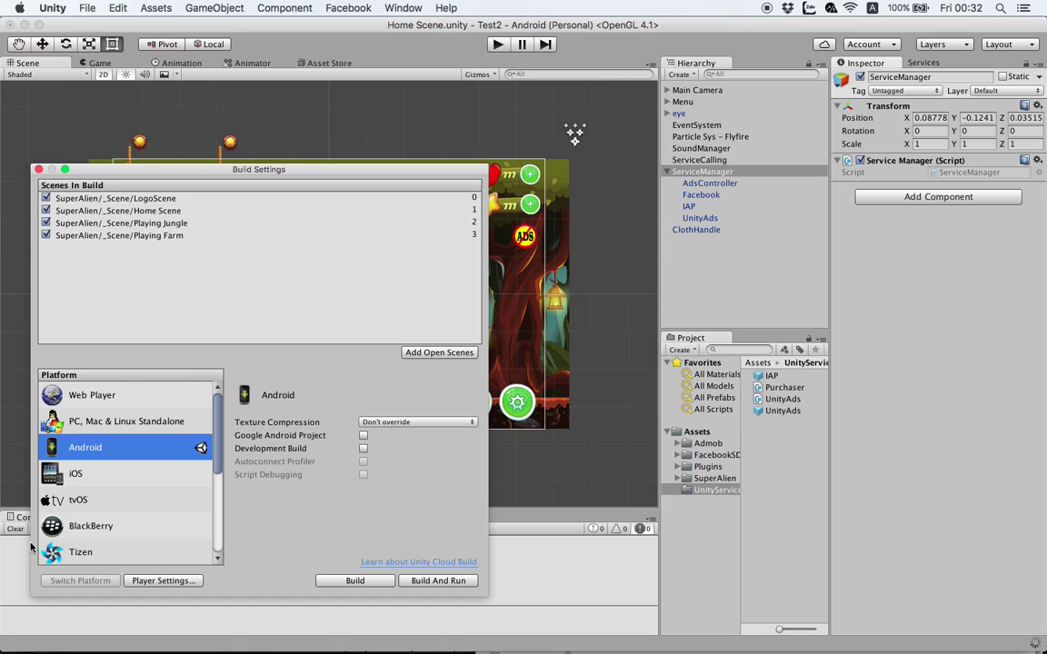
left_click(168, 580)
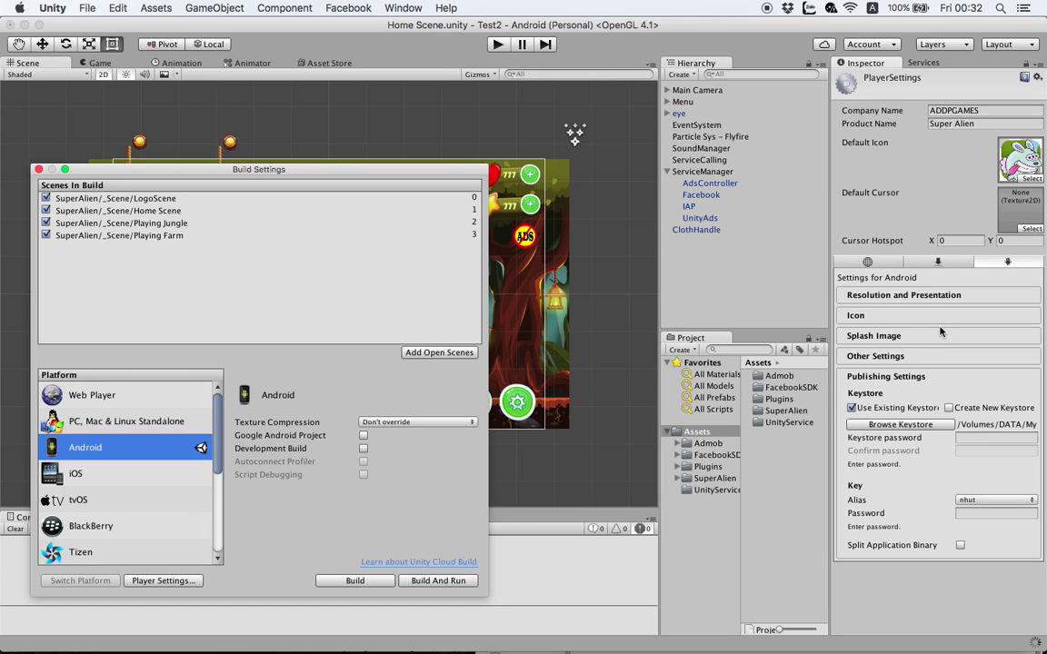
Change the Android Bundle Identifier from com.addpgame.superalien to com.new.new
left_click(981, 110)
left_click(981, 123)
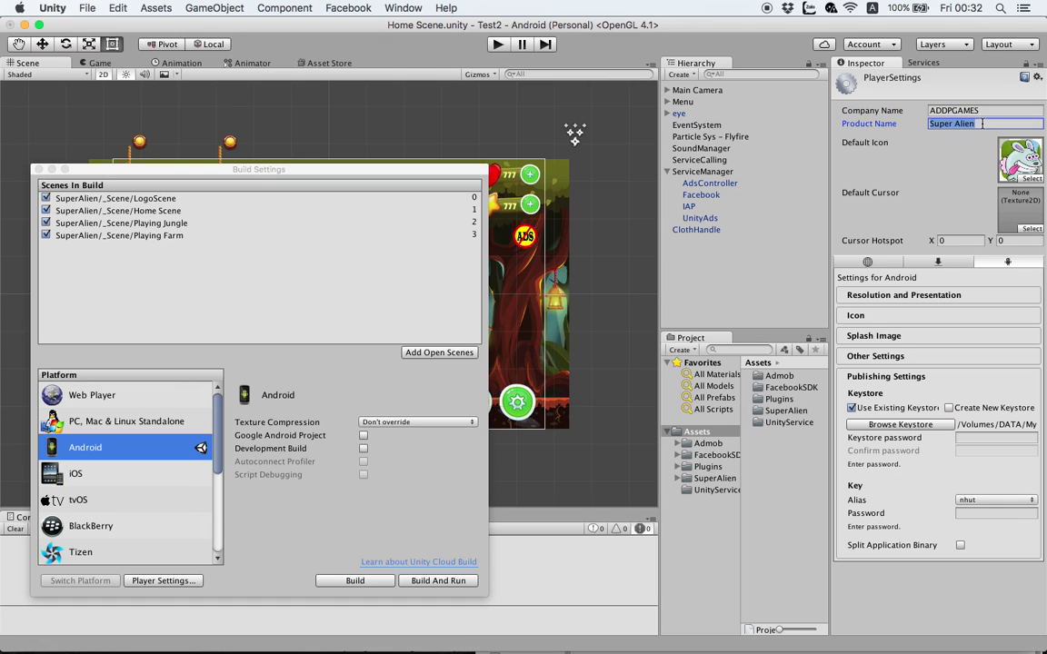
left_click(899, 357)
scroll(954, 445, "down", 2)
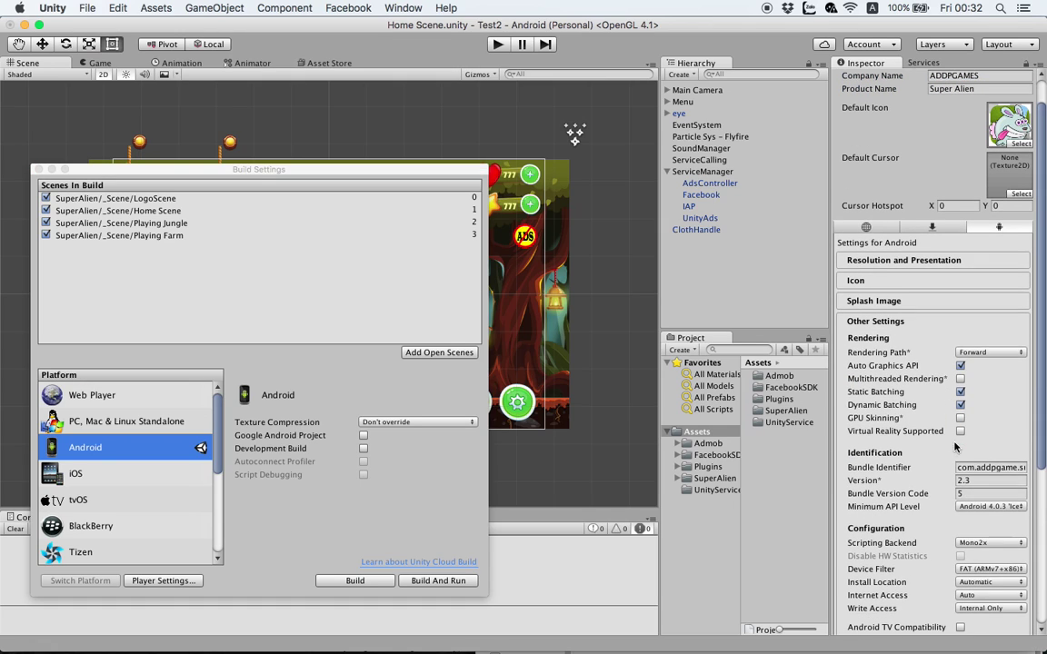
double_click(1000, 466)
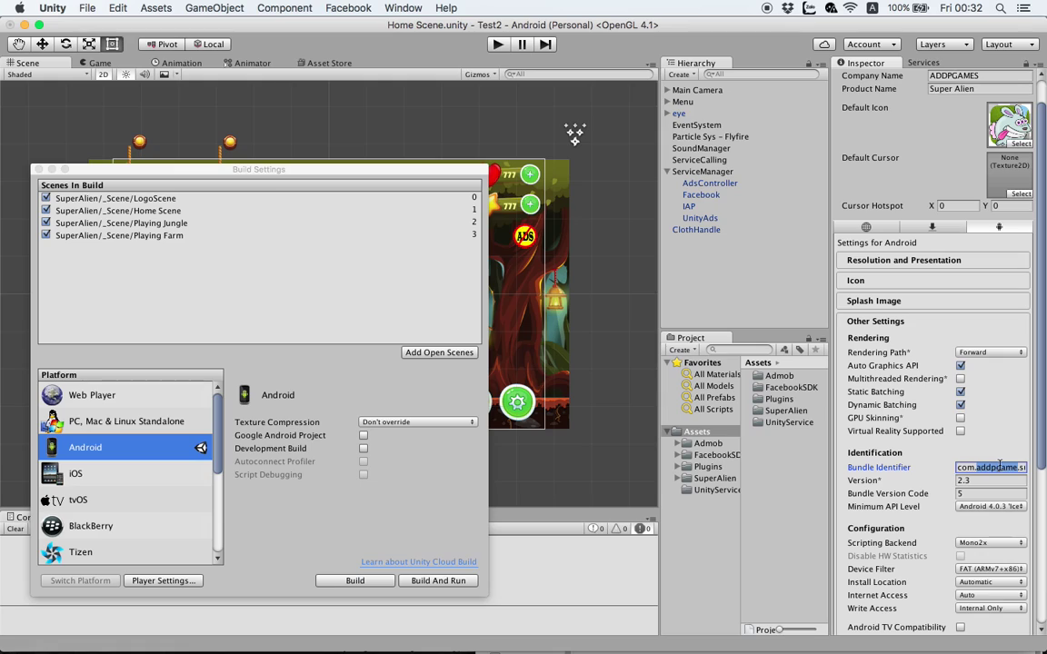
type("new")
double_click(1004, 467)
type("new")
key("Return")
scroll(911, 467, "down", 1)
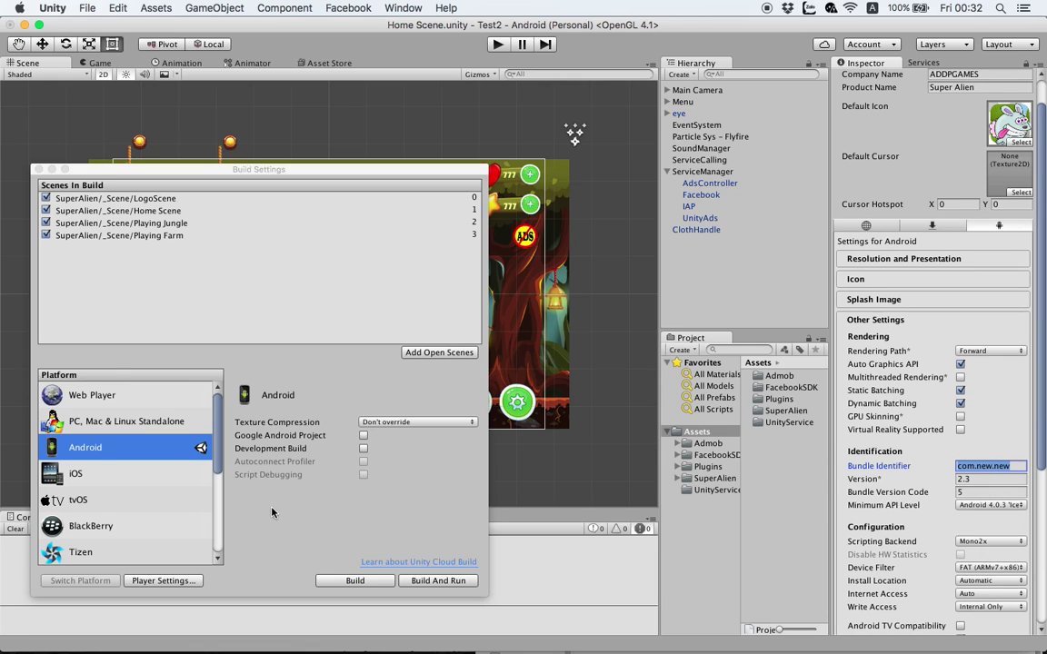
left_click(244, 456)
Turn on the Ads service from Window > Services, then close Build Settings
left_click(924, 62)
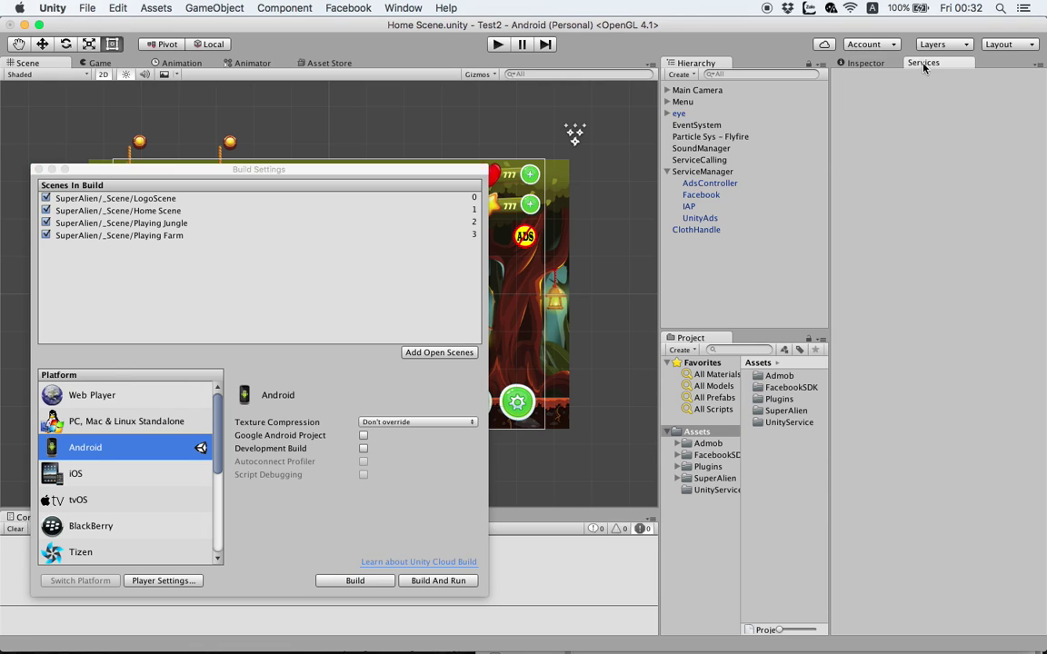
left_click(401, 8)
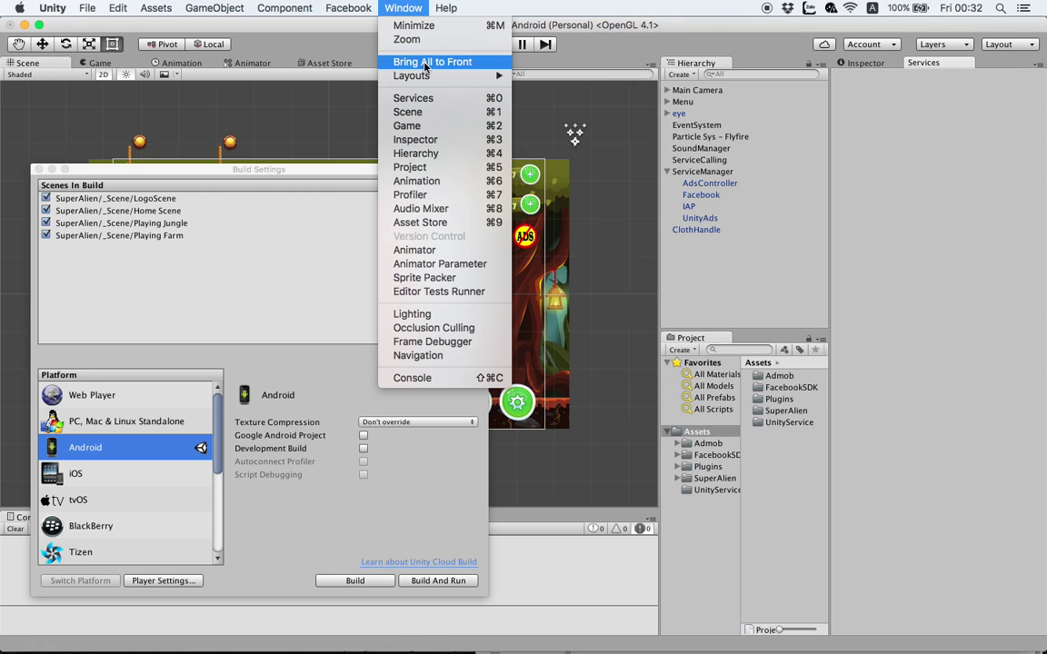
left_click(414, 98)
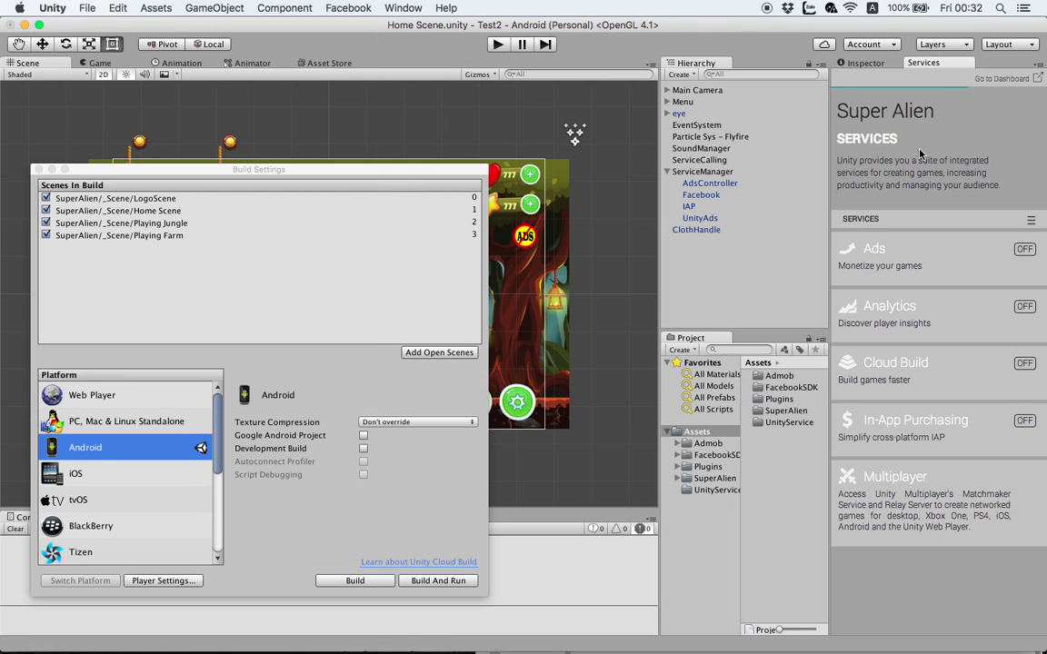
left_click(1024, 247)
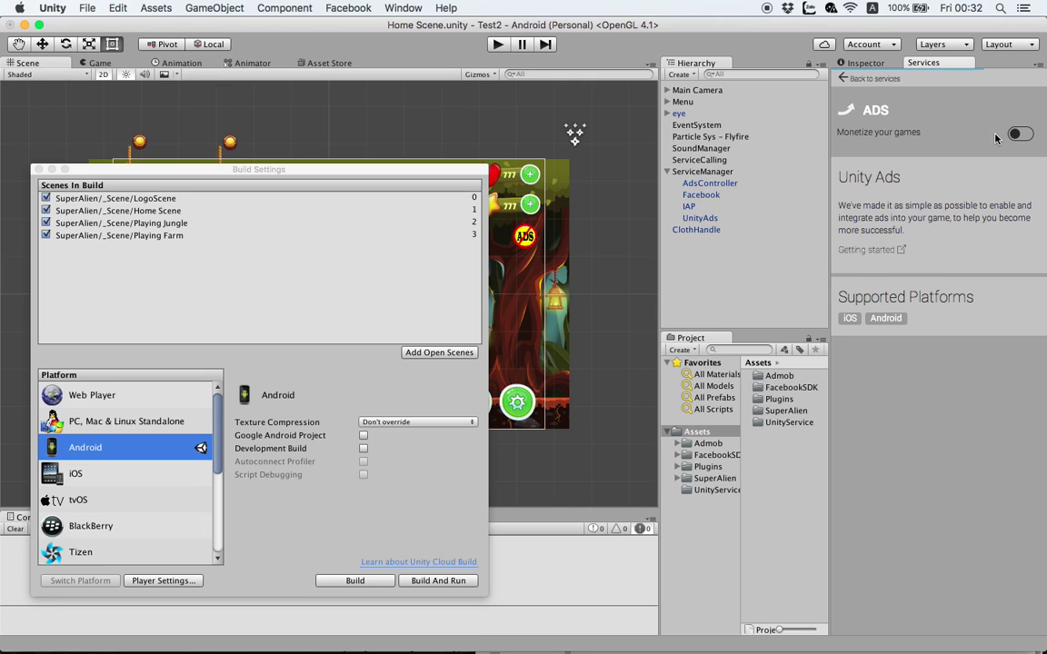
left_click(1018, 135)
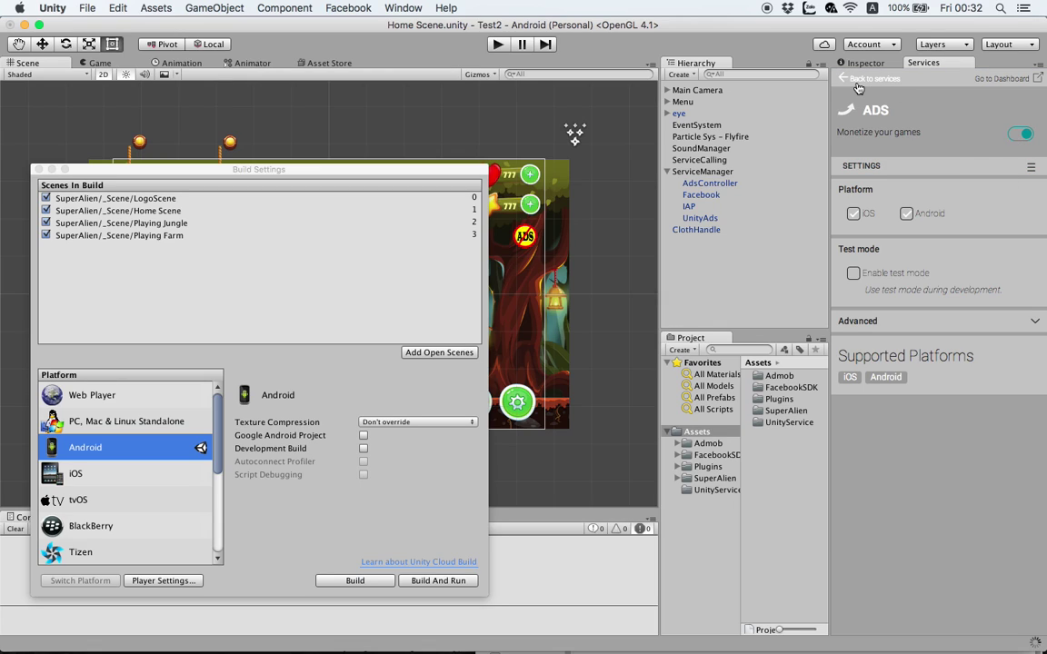
left_click(38, 169)
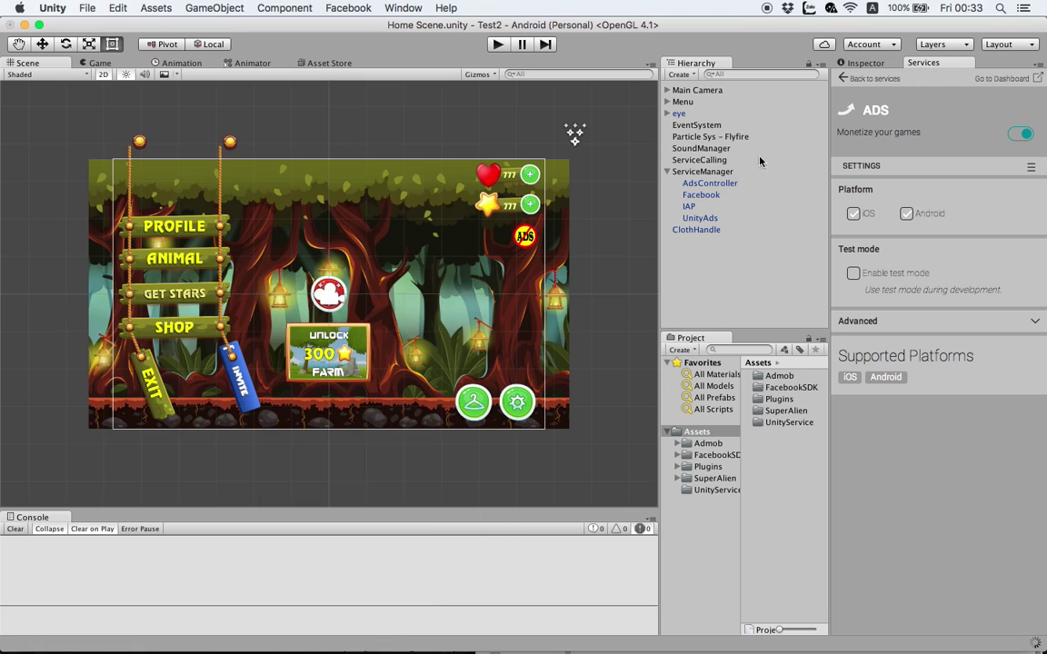
Enable In-App Purchasing and import its UnityPurchasing store package to clear the Purchaser.cs errors
left_click(886, 79)
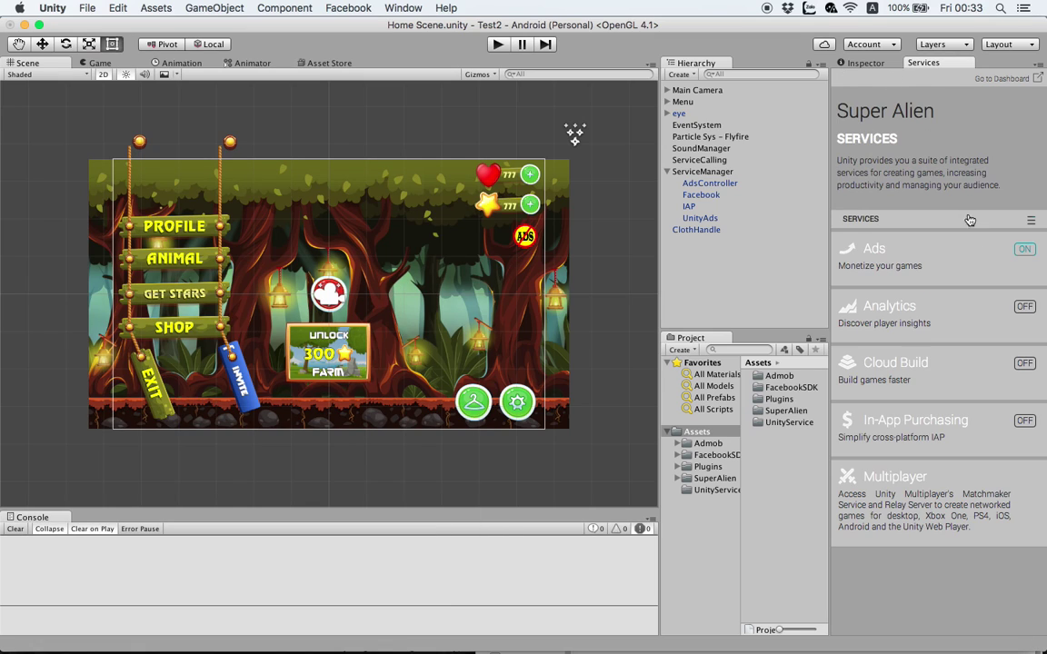
left_click(1023, 421)
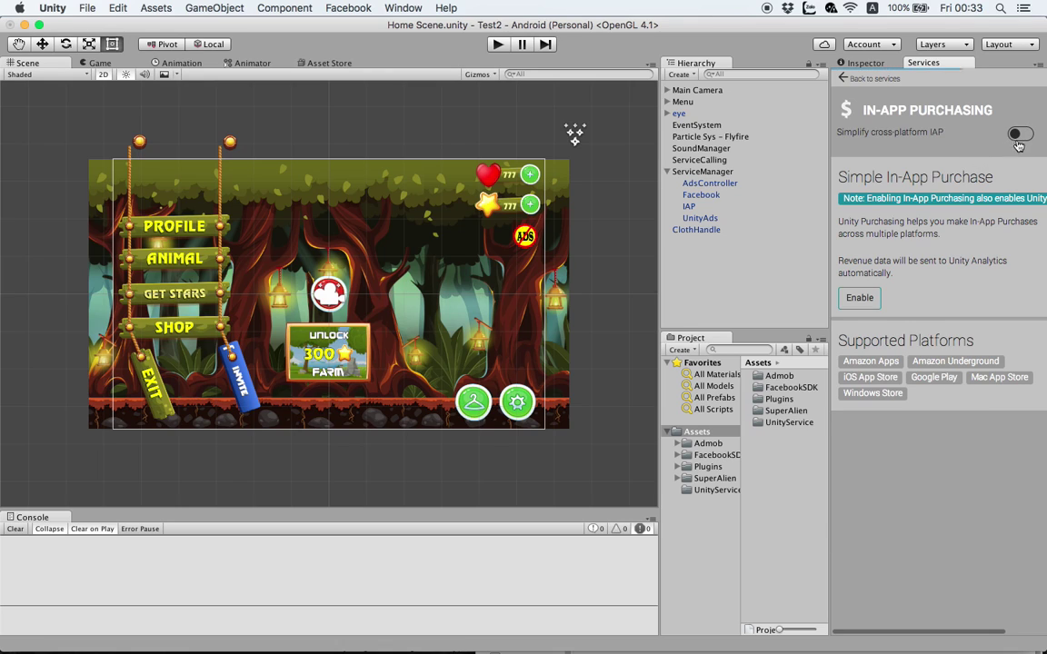
left_click(1019, 135)
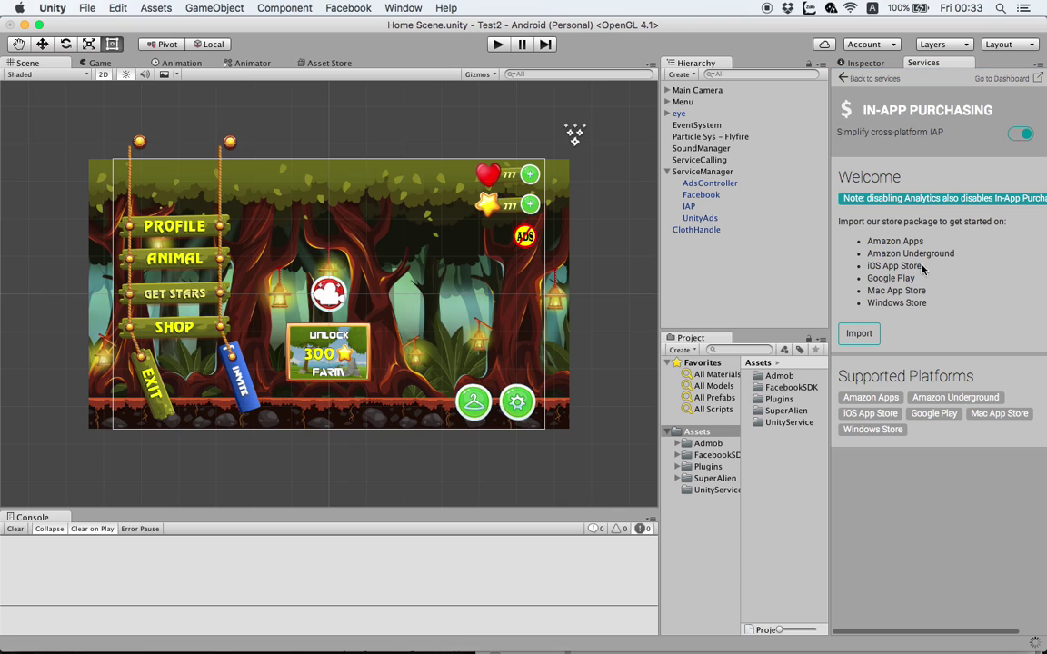
left_click(677, 466)
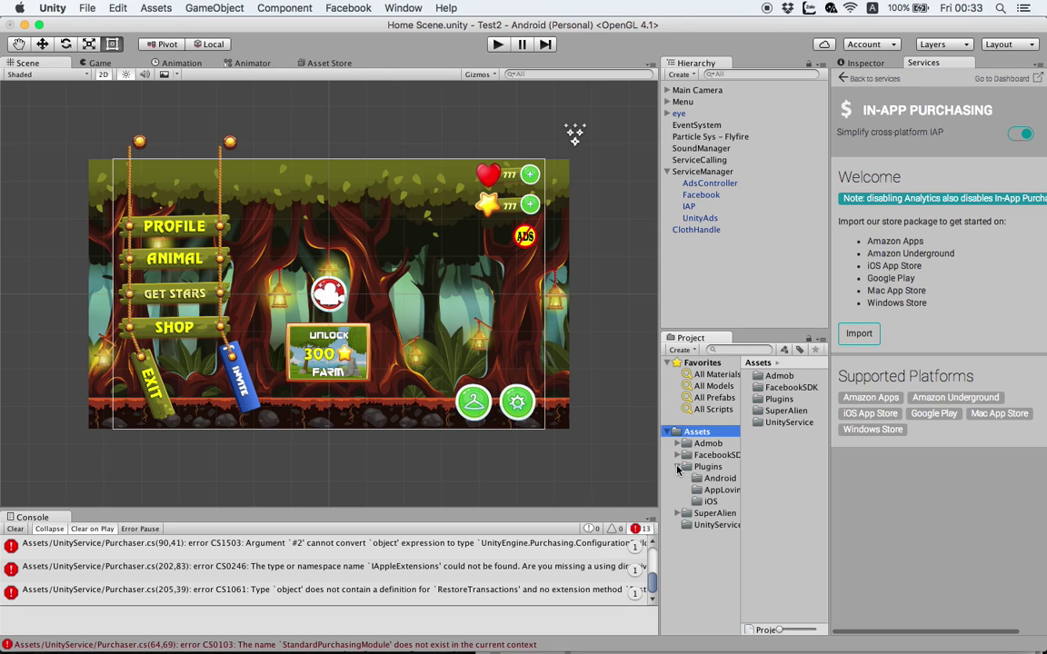
left_click(677, 466)
left_click_drag(468, 510, 468, 469)
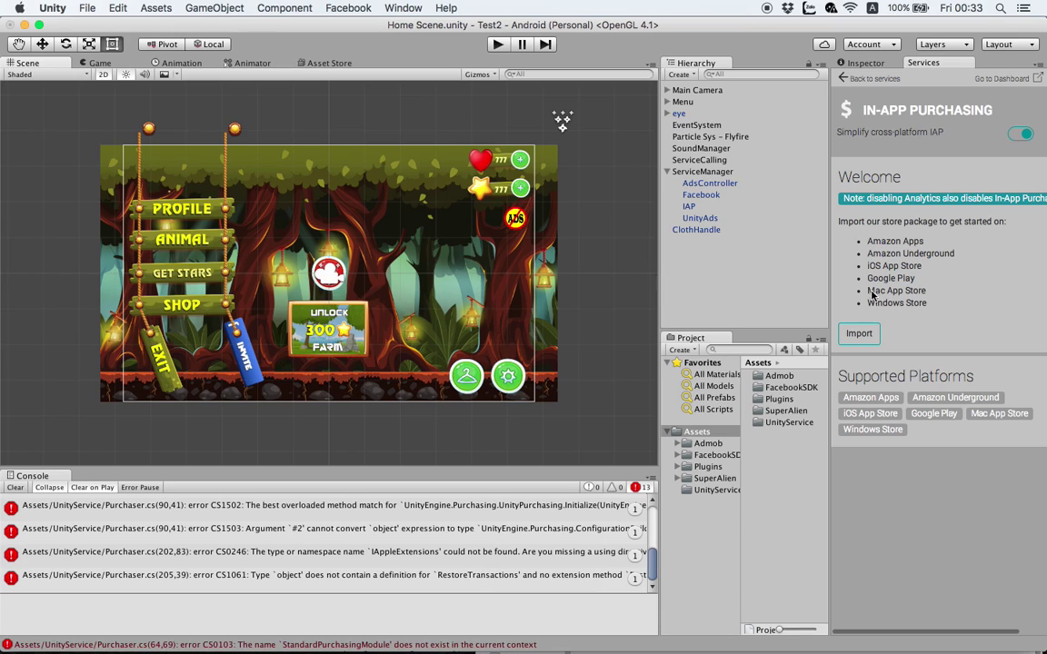
left_click(865, 335)
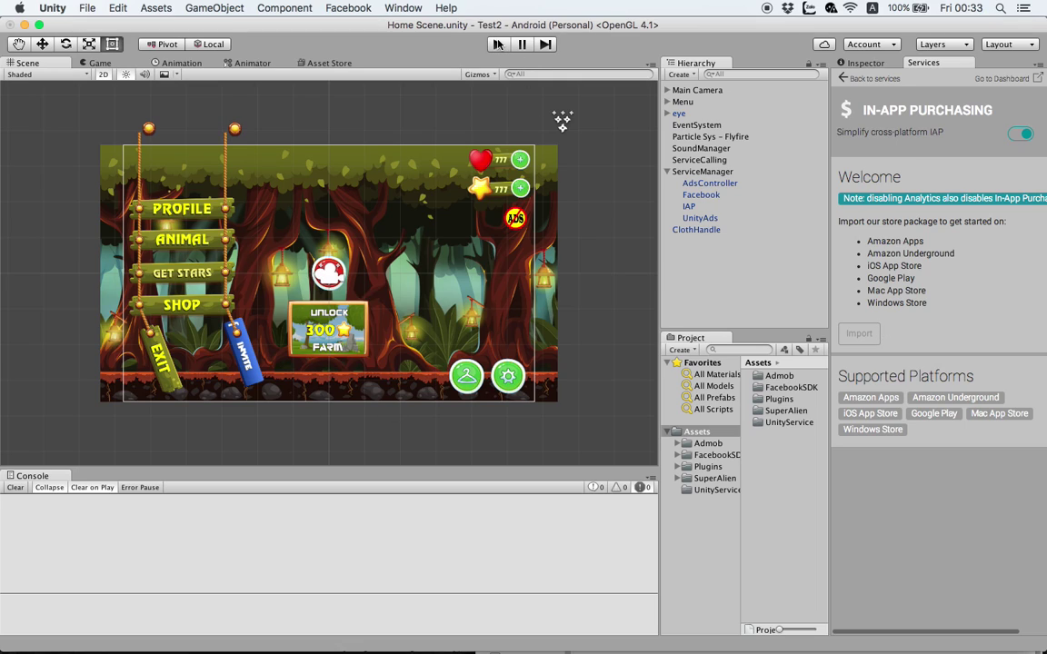
Open Assets/Plugins/Android/AndroidManifest.xml in MonoDevelop
left_click(676, 466)
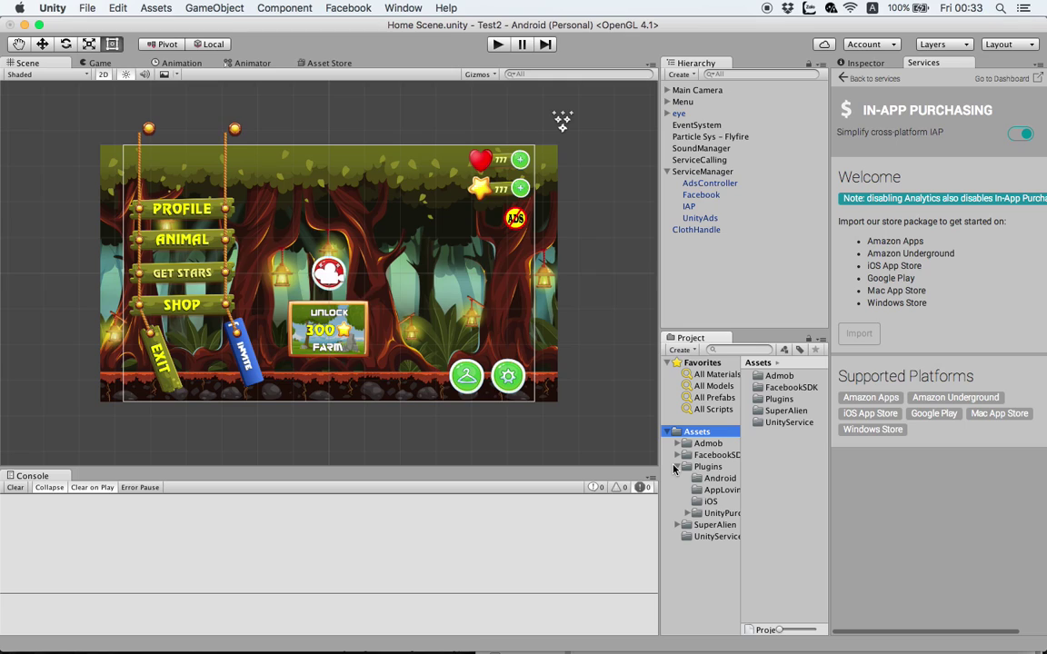
left_click(718, 478)
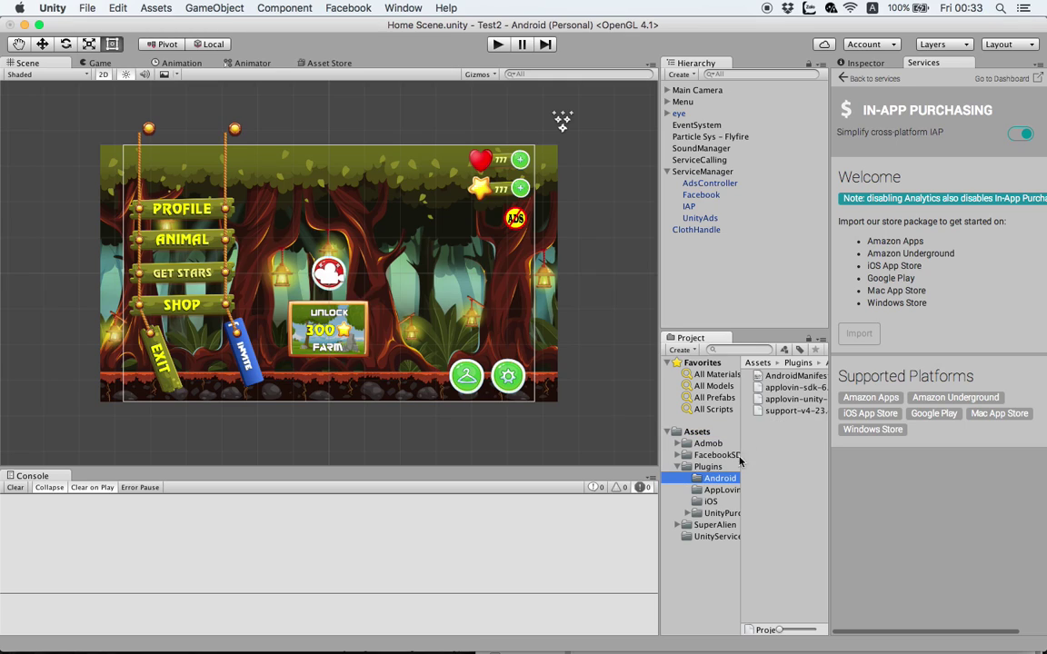
left_click(794, 378)
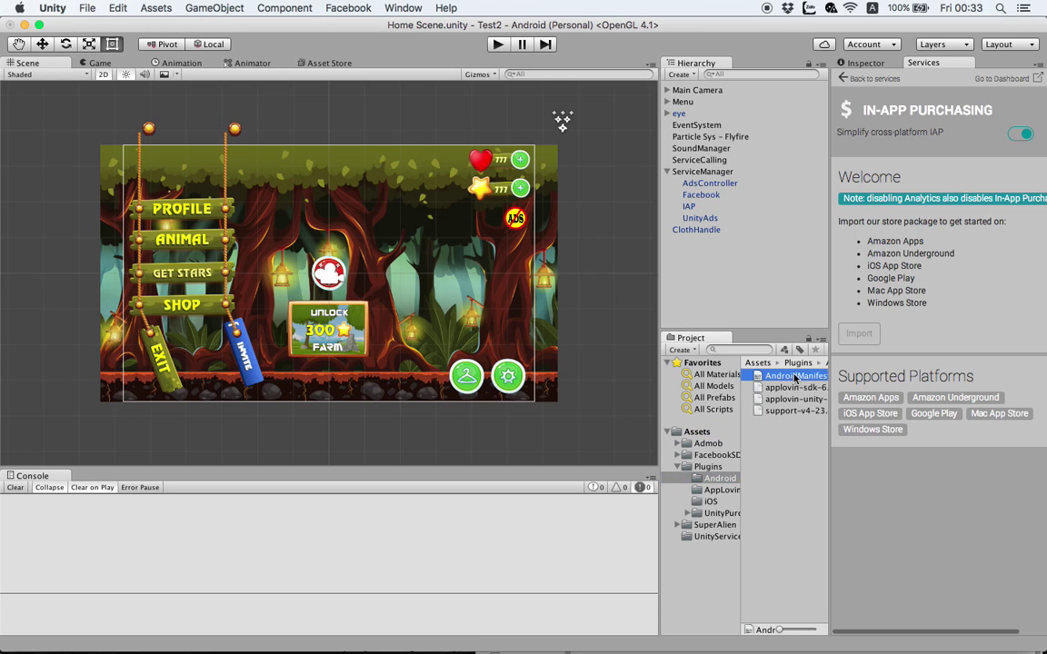
double_click(792, 376)
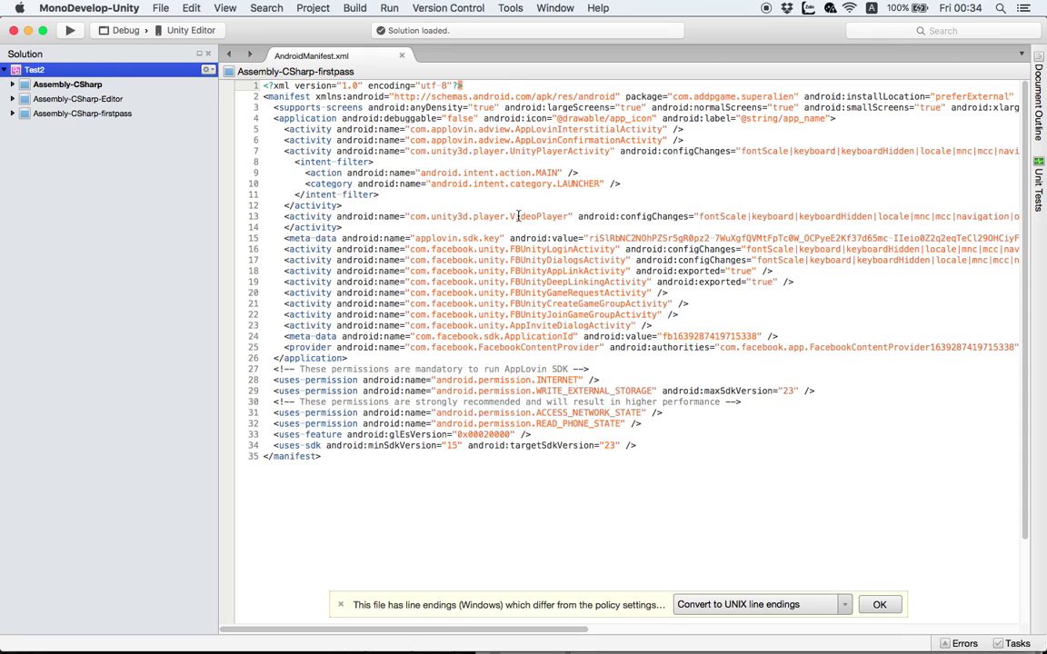
Delete the existing android:value string of applovin.sdk.key on line 15
double_click(452, 238)
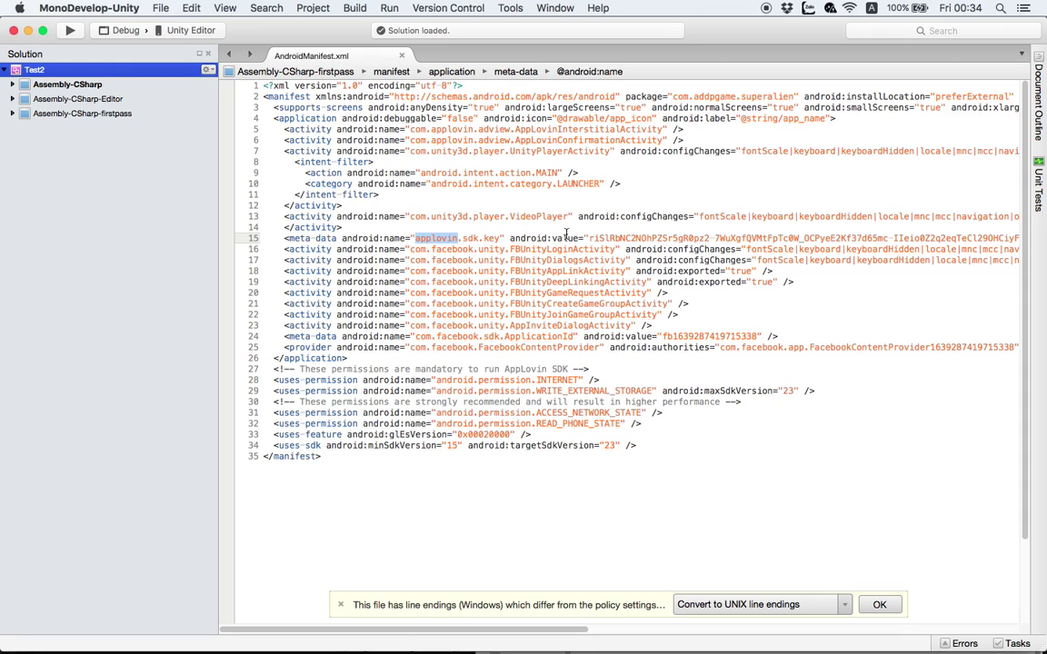
left_click_drag(428, 239, 499, 238)
left_click(561, 238)
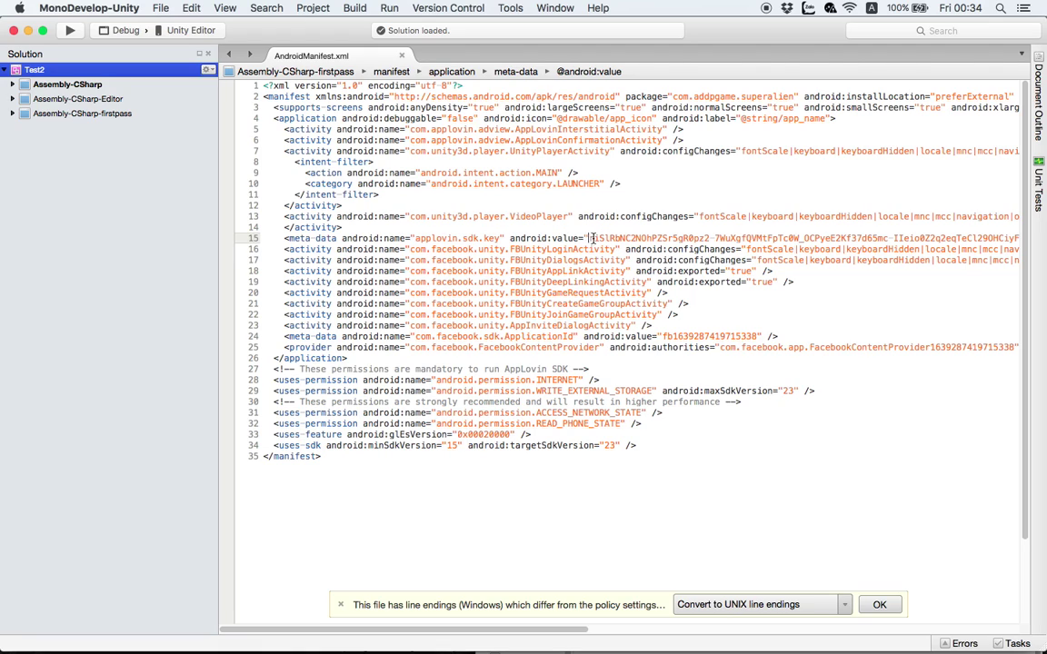
mouse_move(592, 238)
left_mouse_down()
mouse_move(1045, 239)
mouse_move(997, 242)
left_mouse_up()
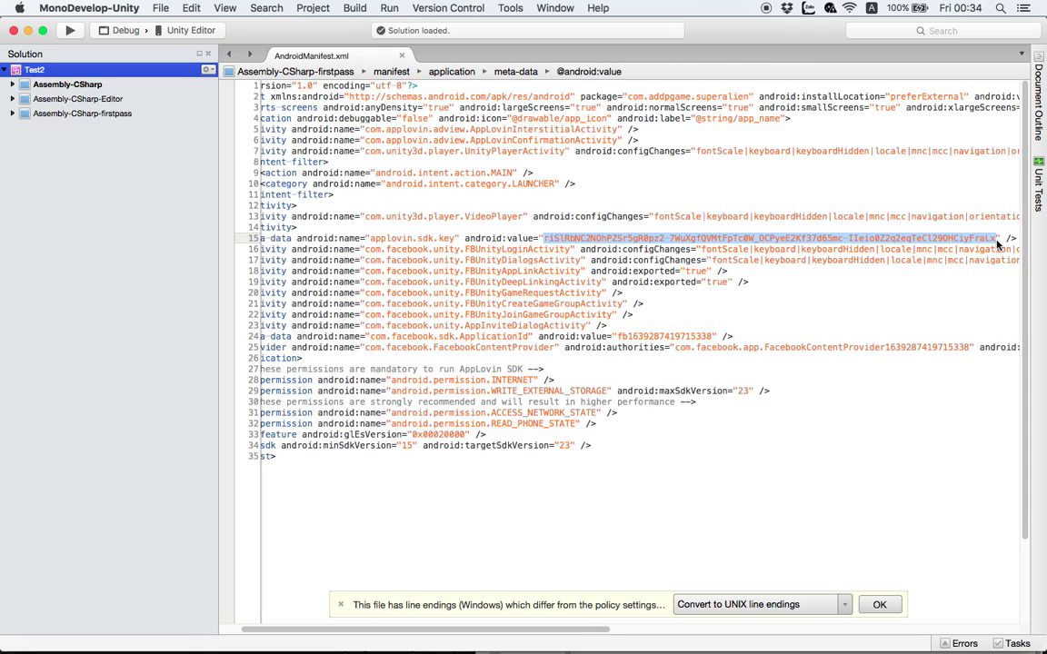
key("BackSpace")
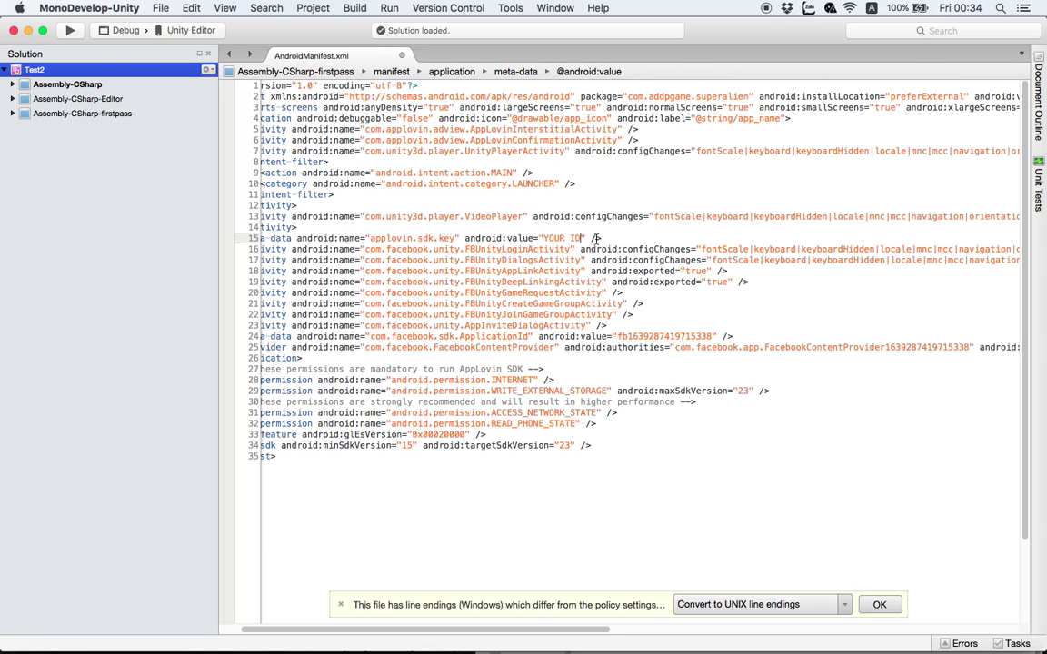
Open the AppLovin Android Unity3D integration guide and copy its SDK key
mouse_move(393, 641)
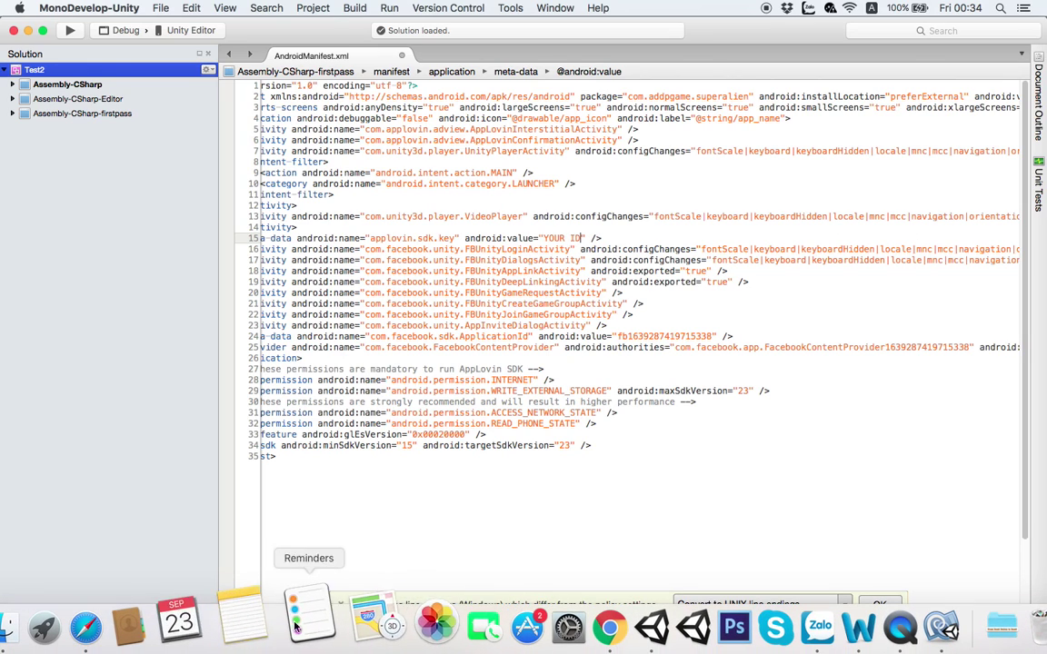
left_click(550, 627)
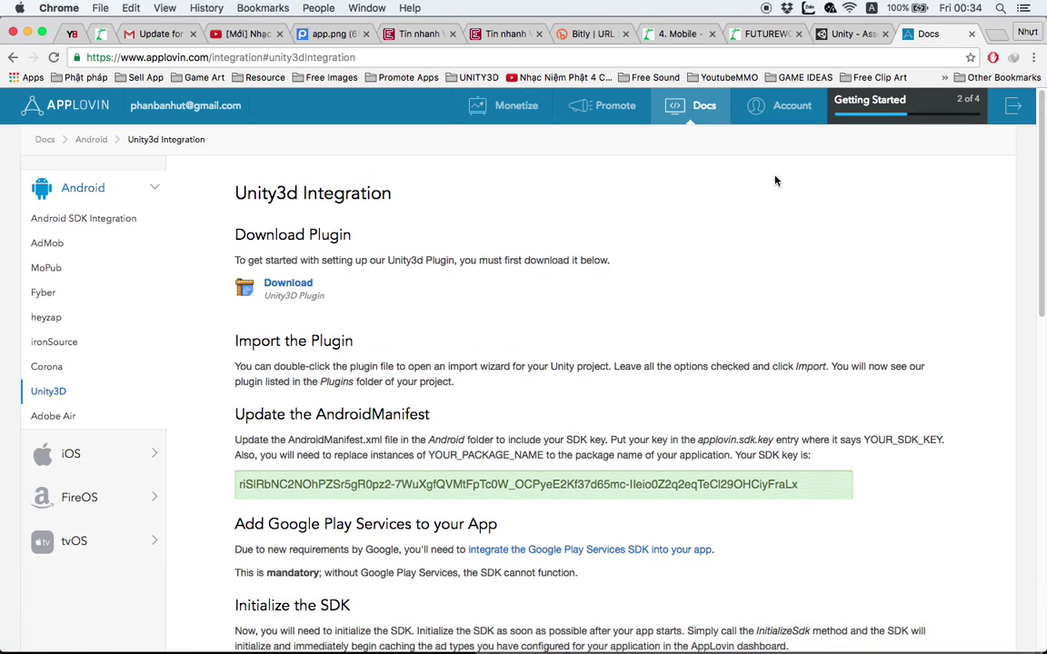
left_click(690, 107)
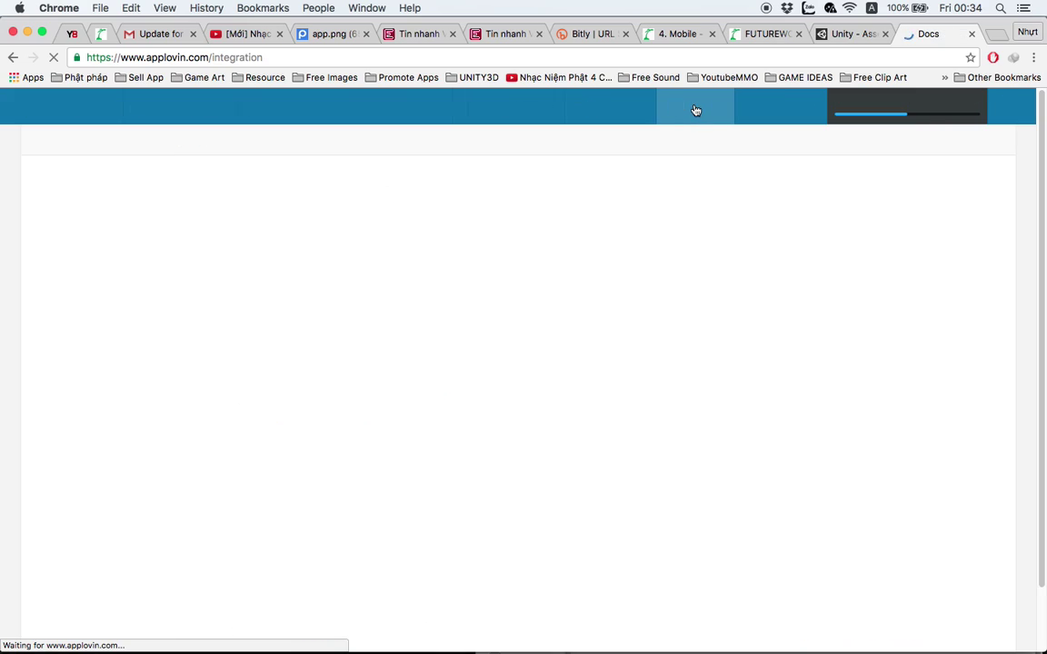
left_click(96, 193)
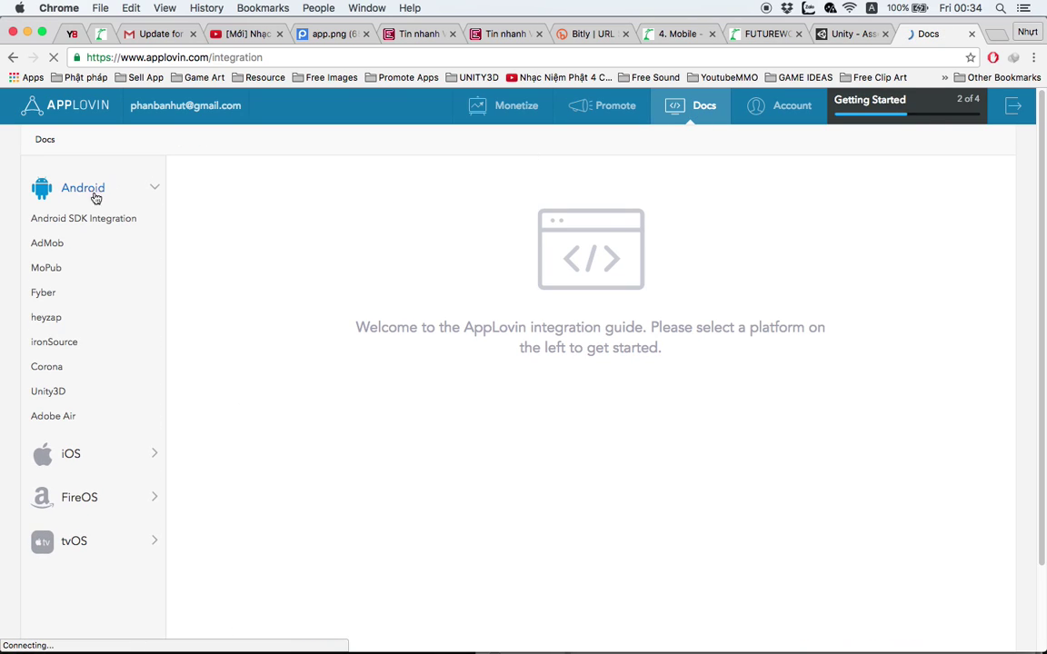
left_click(64, 397)
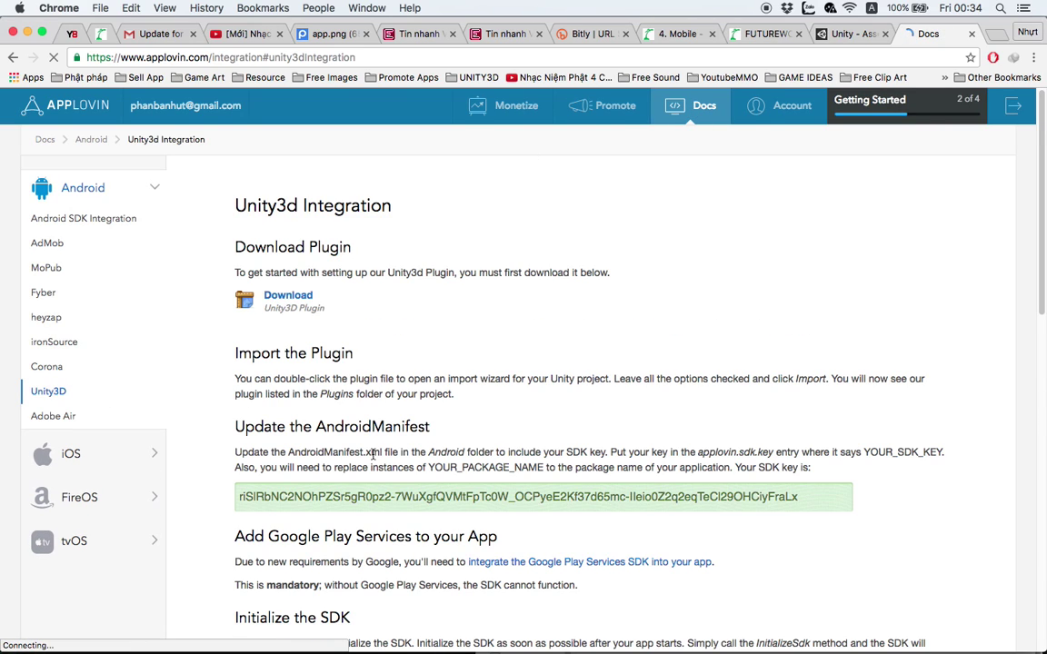
left_click_drag(237, 494, 809, 490)
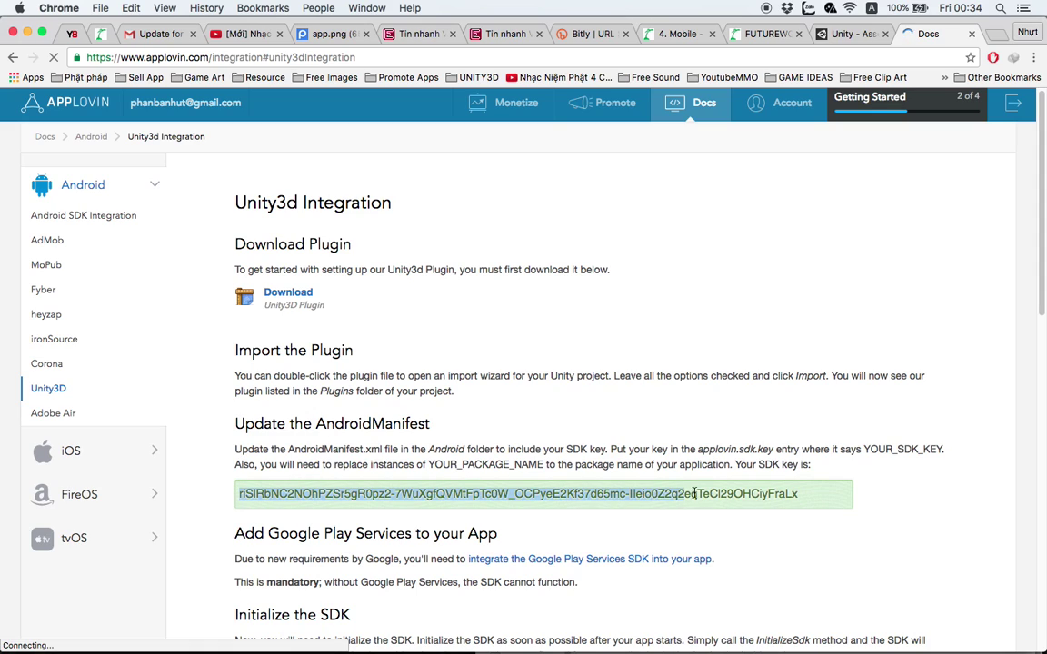
right_click(740, 498)
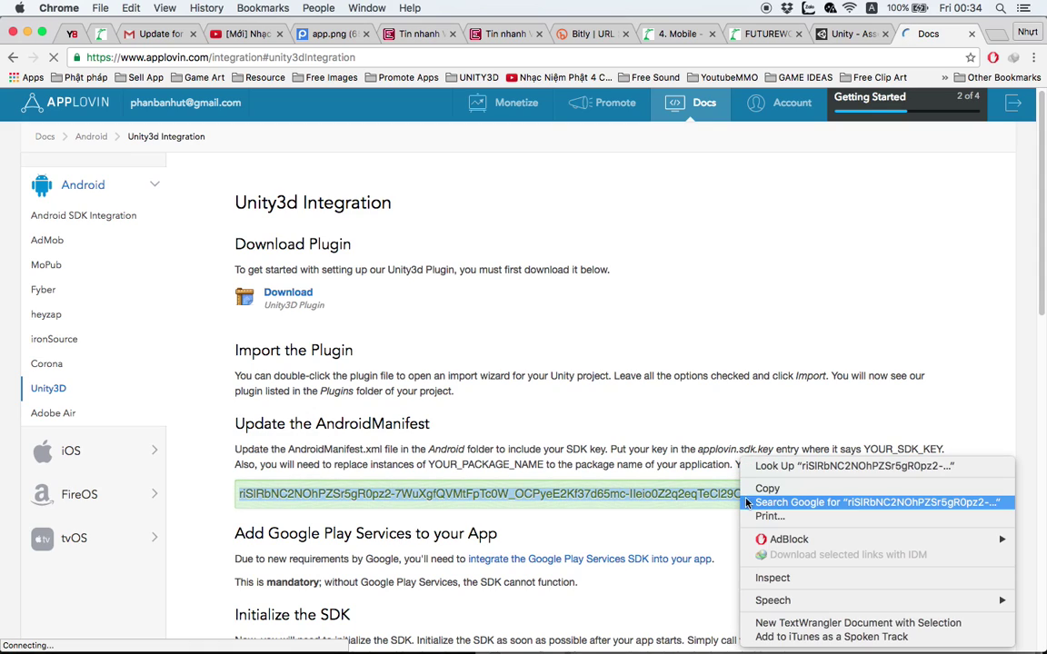
left_click(748, 442)
Paste the AppLovin SDK key over YOUR ID on line 15 of AndroidManifest.xml
mouse_move(740, 651)
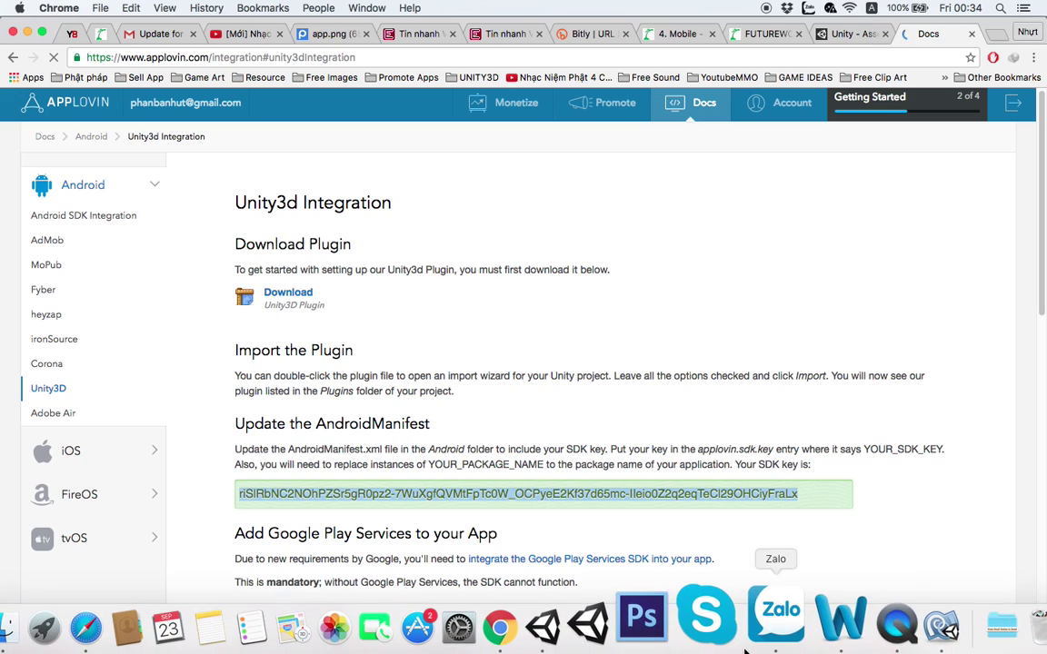
left_click(595, 622)
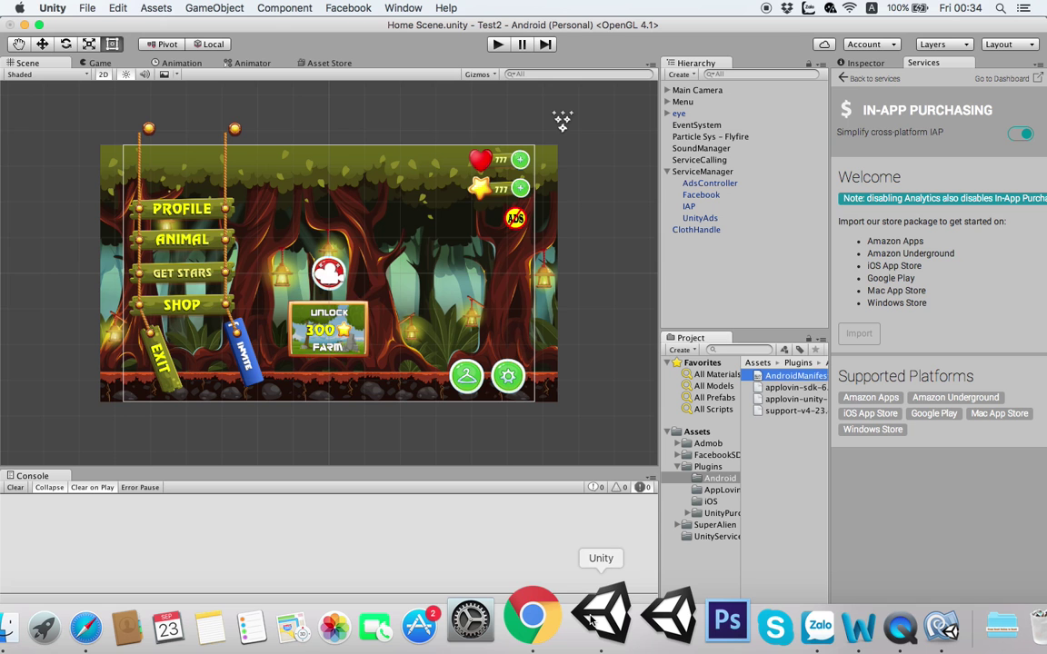
left_click(854, 625)
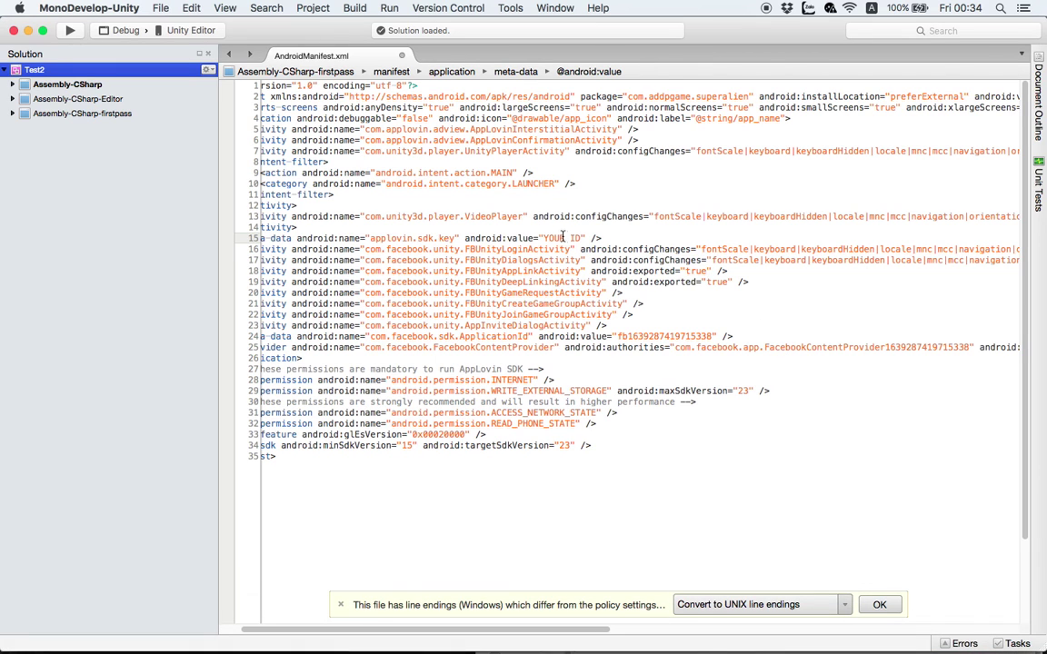
left_click_drag(582, 238, 547, 239)
right_click(559, 243)
left_click(543, 272)
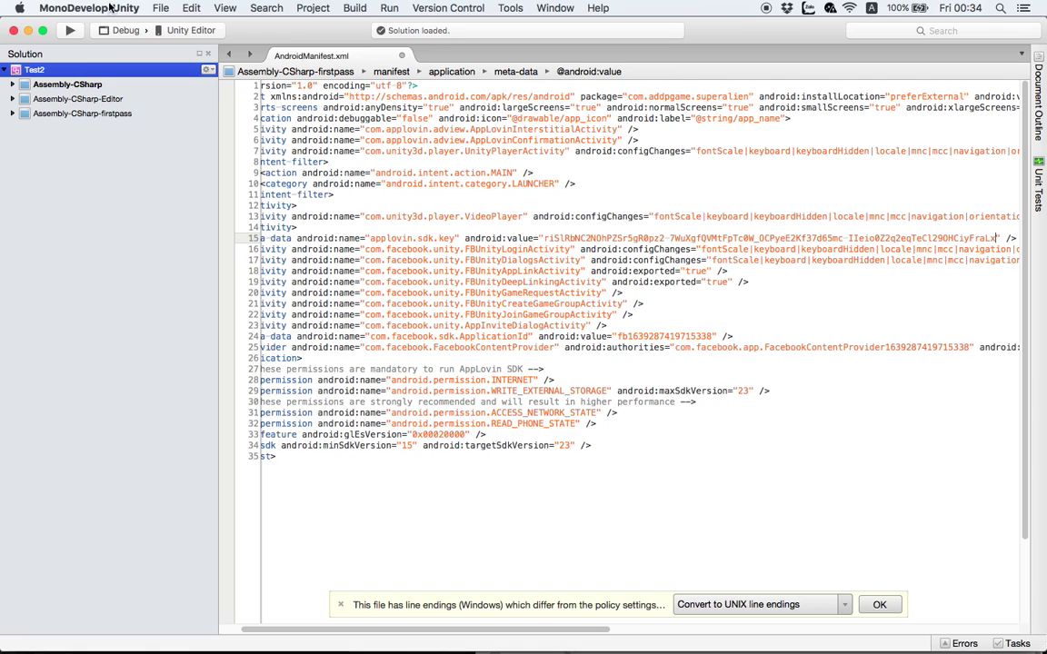
Save AndroidManifest.xml and return to the Unity editor
left_click(159, 8)
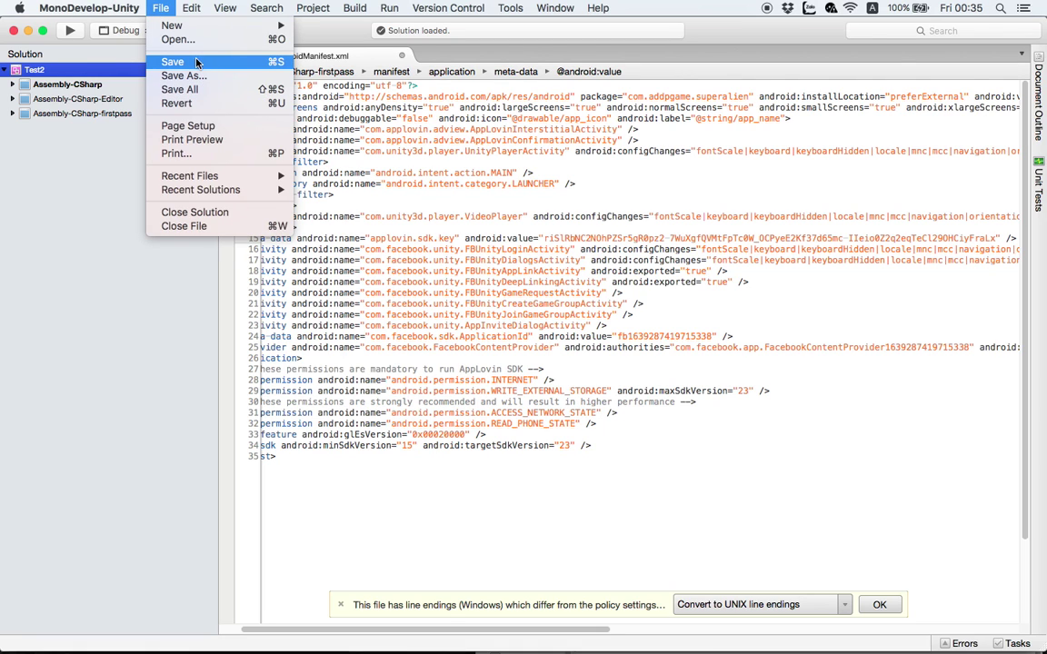
left_click(196, 62)
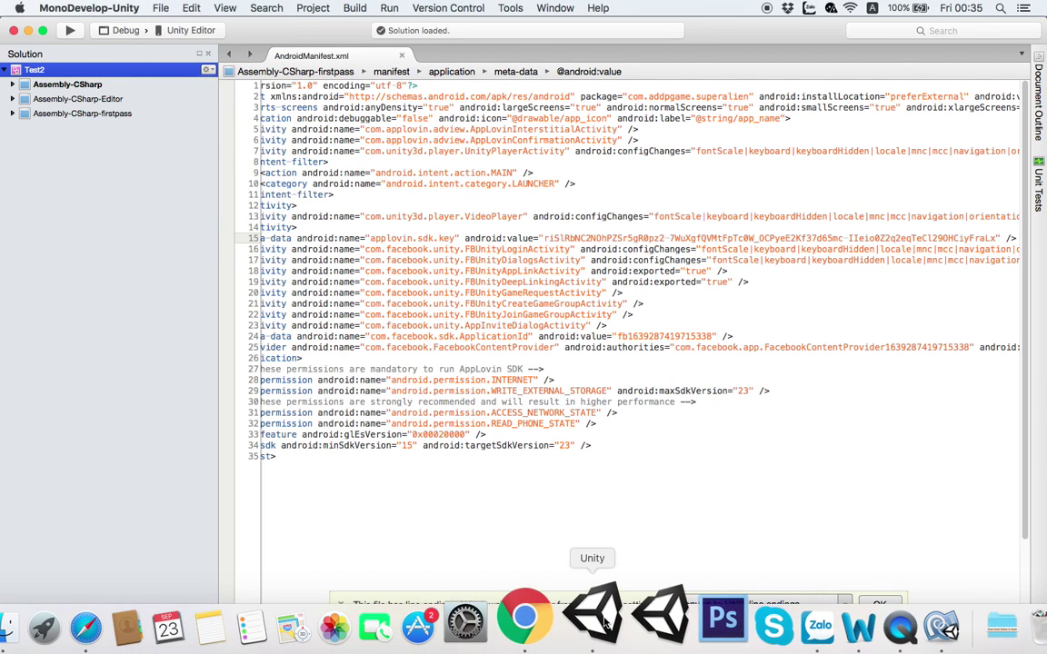
left_click(591, 618)
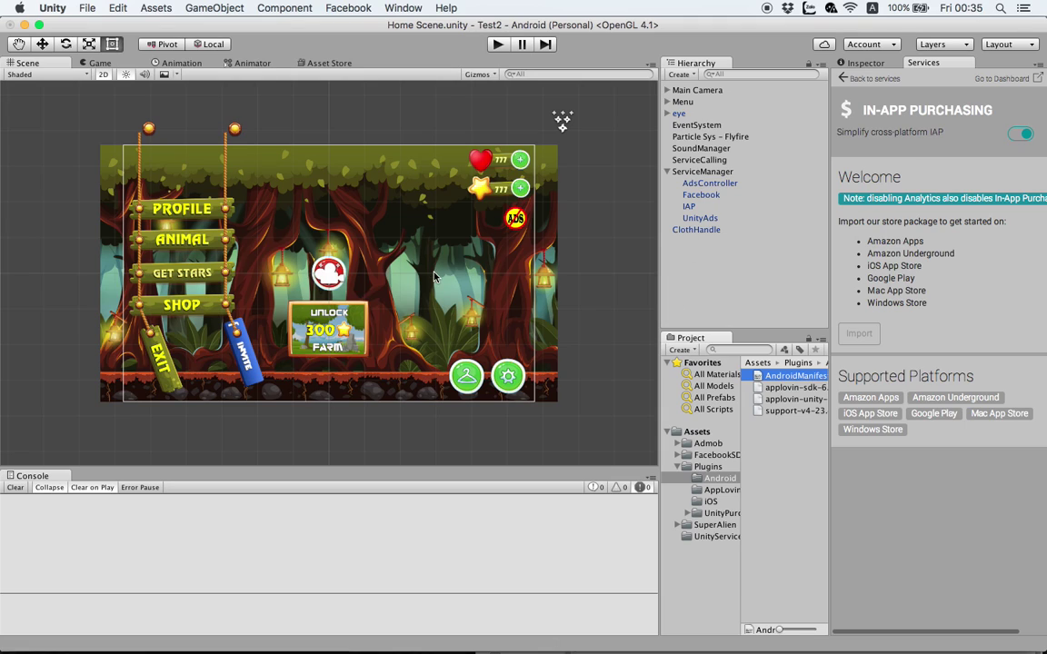
Inspect AdsController under ServiceManager, then run the Home Scene in Play mode
left_click(667, 172)
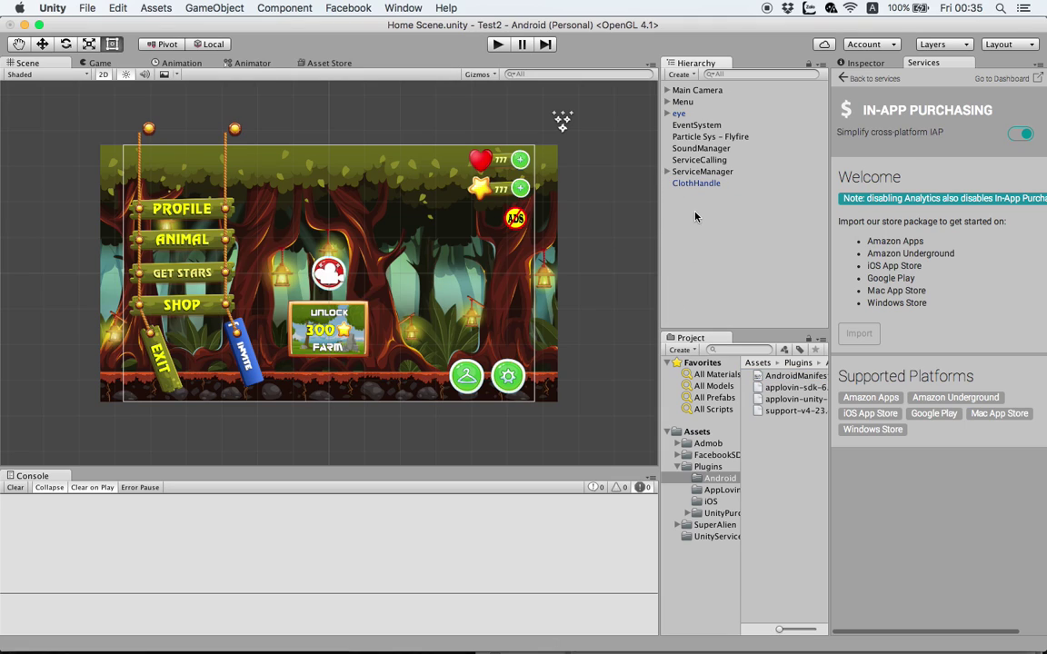
left_click(668, 172)
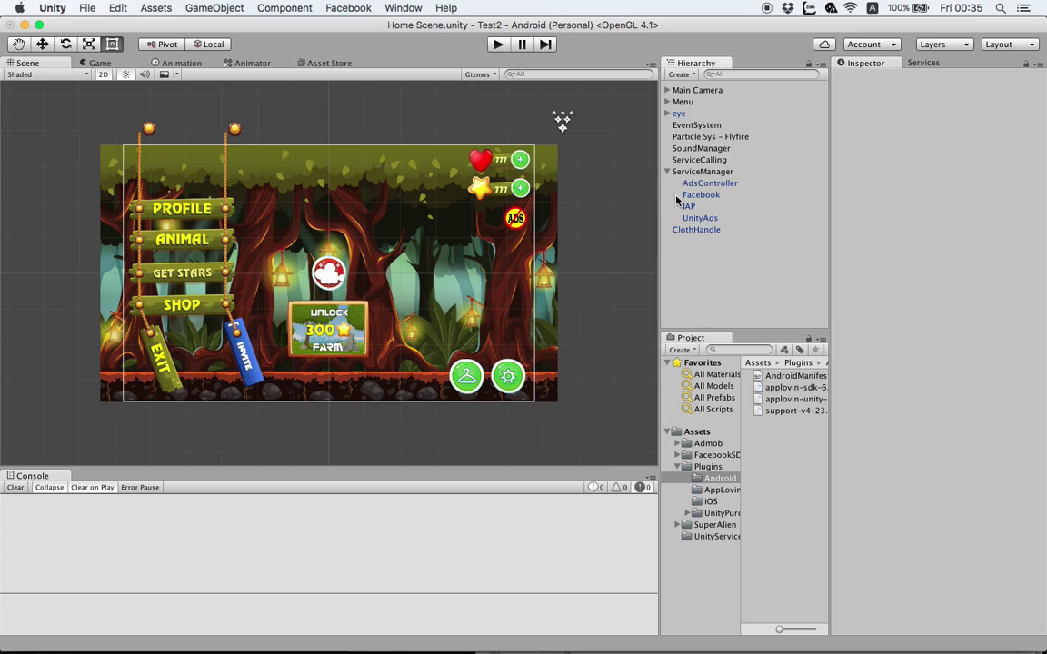
left_click(704, 185)
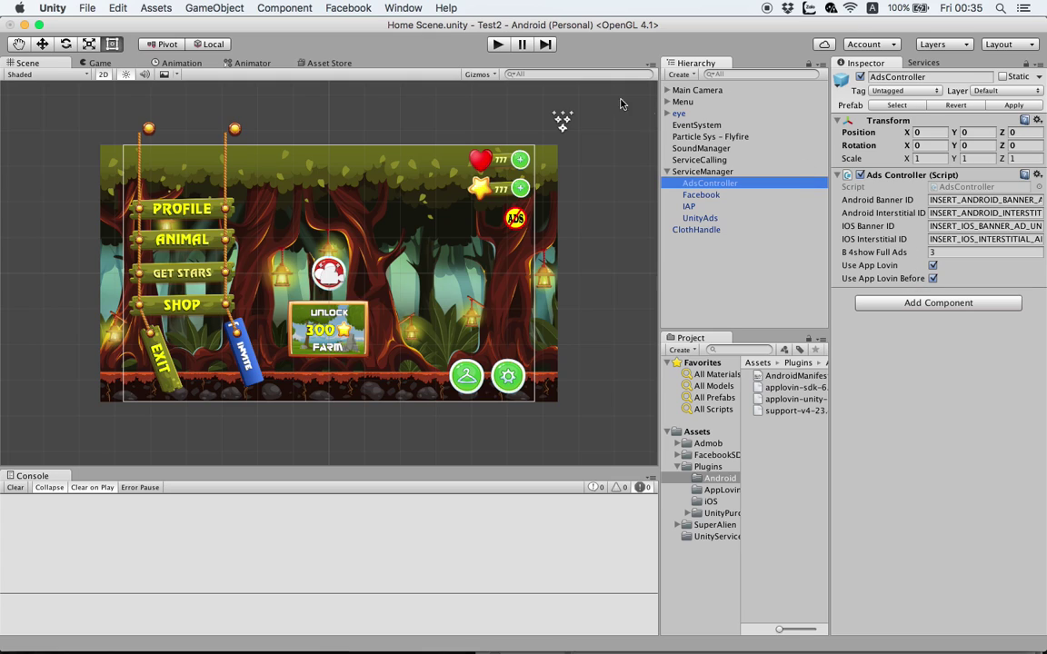
left_click(499, 45)
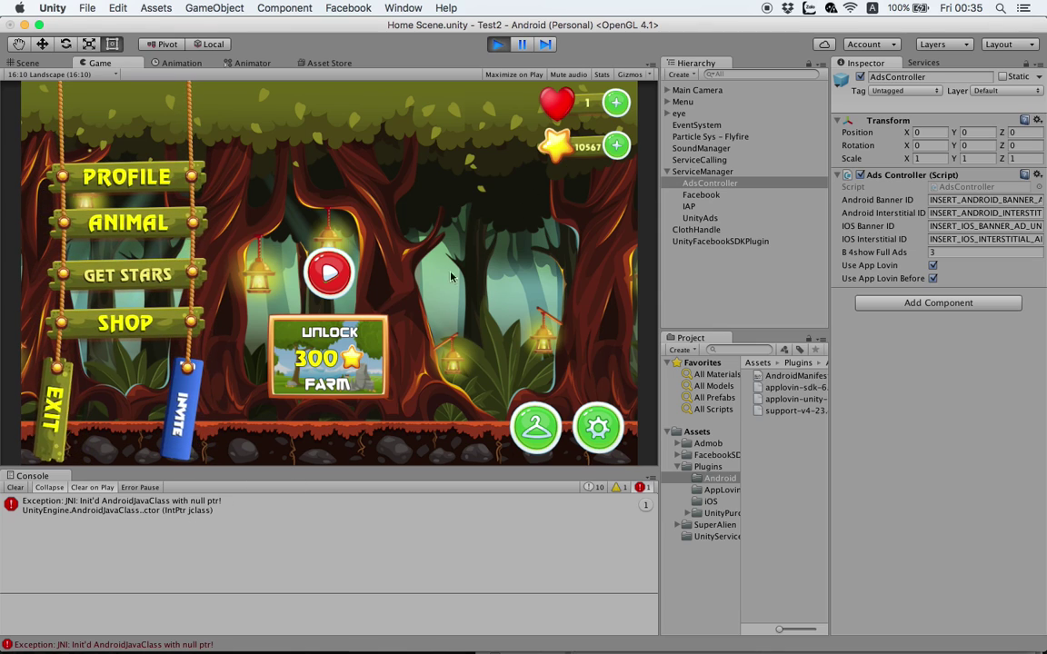
Reset the player's profile data and test the No ADS purchase
left_click(127, 176)
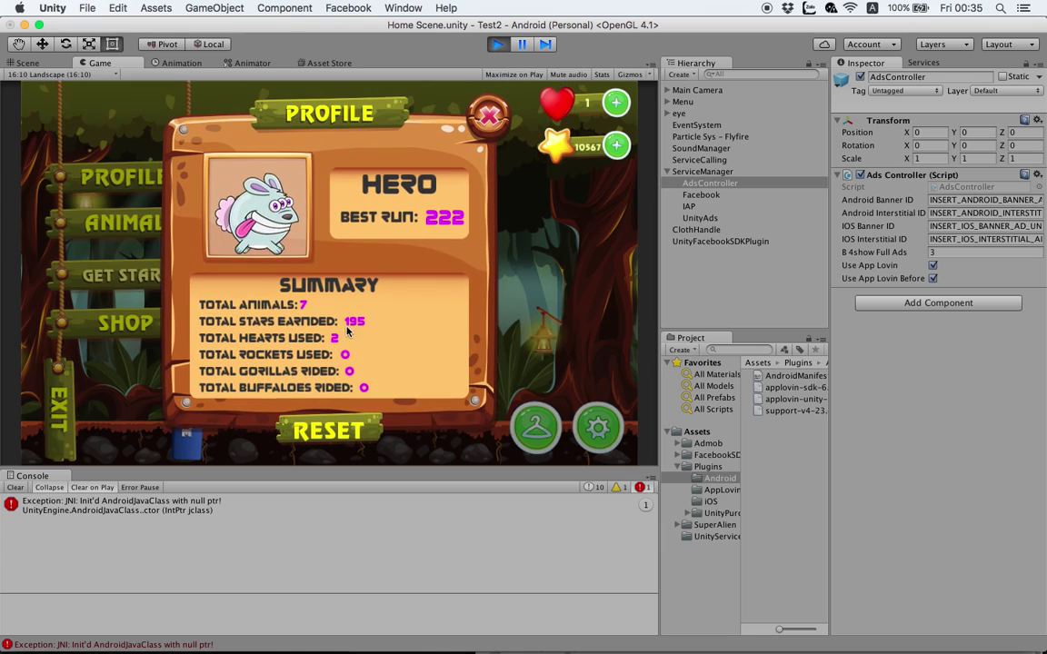
left_click(343, 432)
left_click(261, 356)
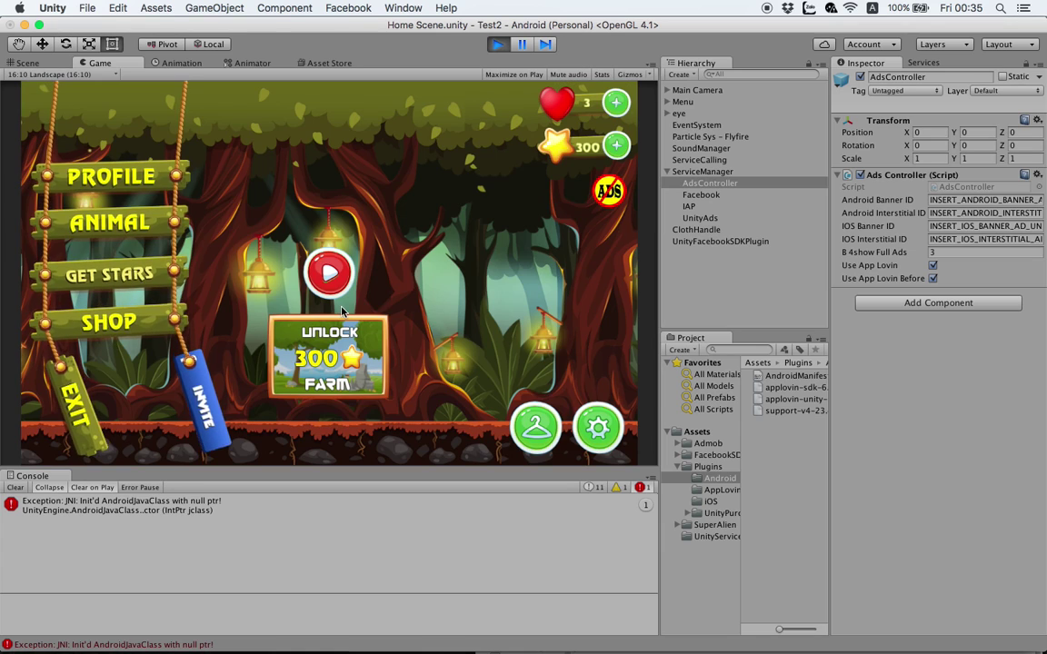
left_click(606, 189)
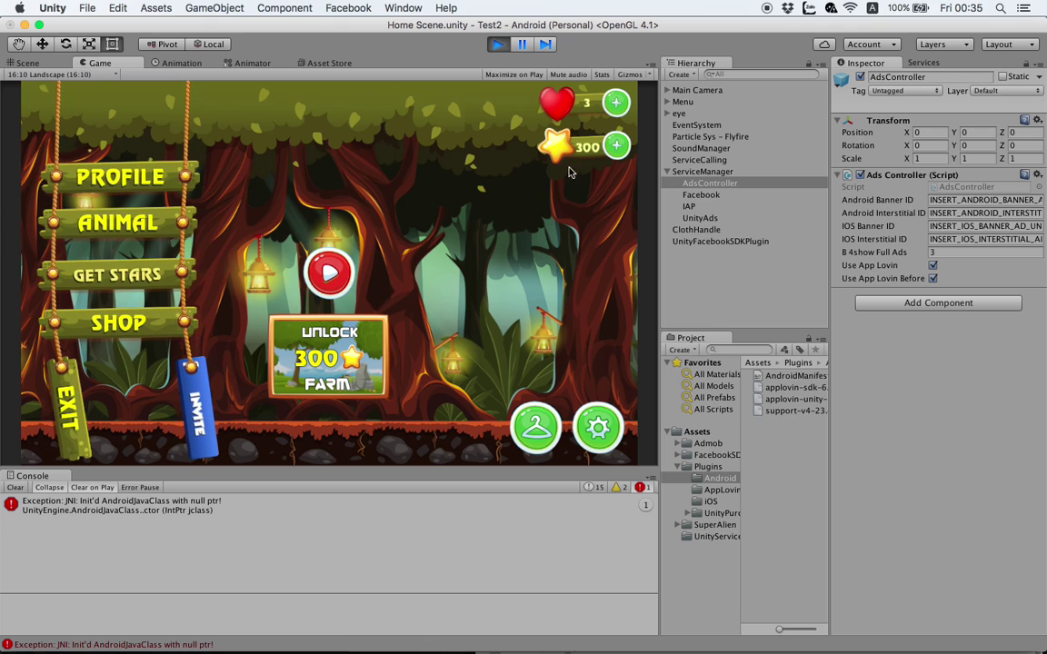
In the Get Stars shop, test the $0.99 and $9.99 star pack purchases
left_click(602, 150)
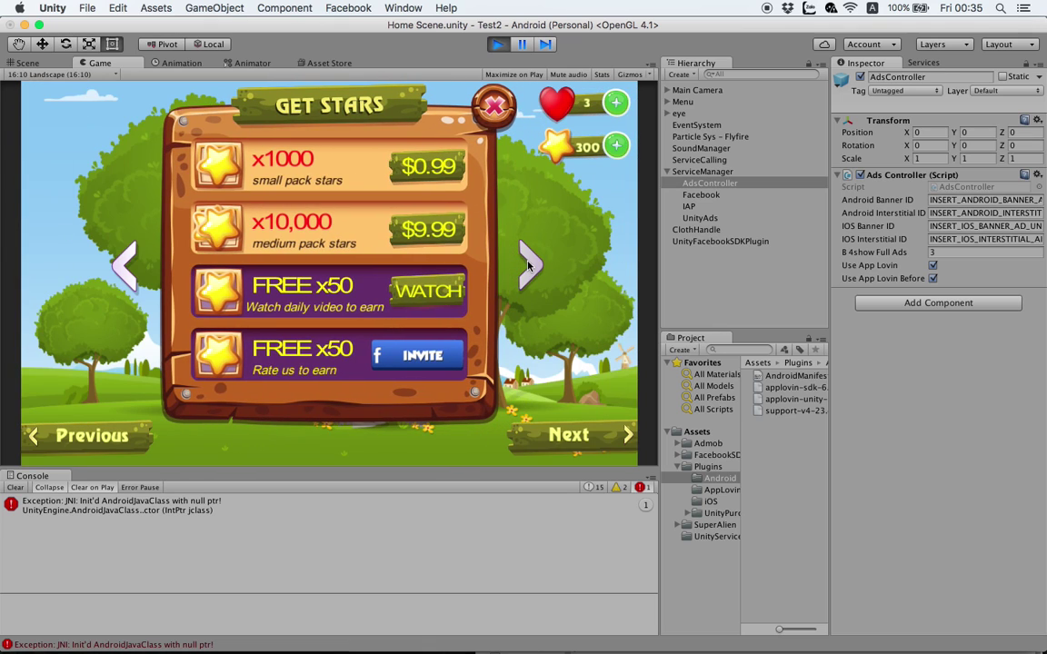
left_click(426, 167)
left_click(411, 220)
left_click(411, 218)
Test the free-stars daily video ad and the mock Facebook invite
left_click(402, 291)
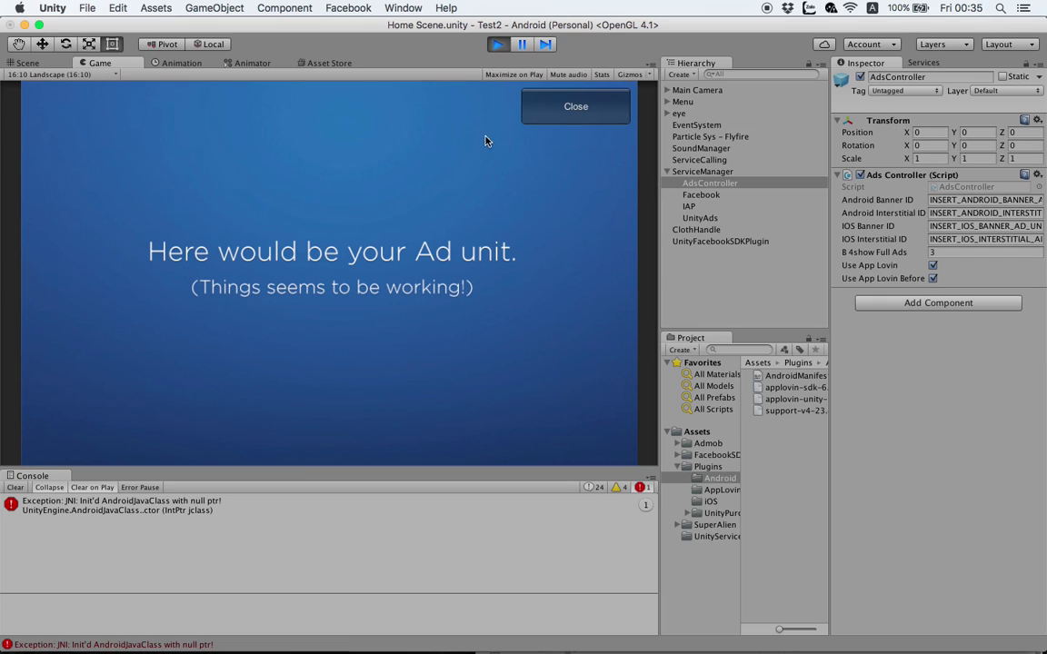
left_click(549, 107)
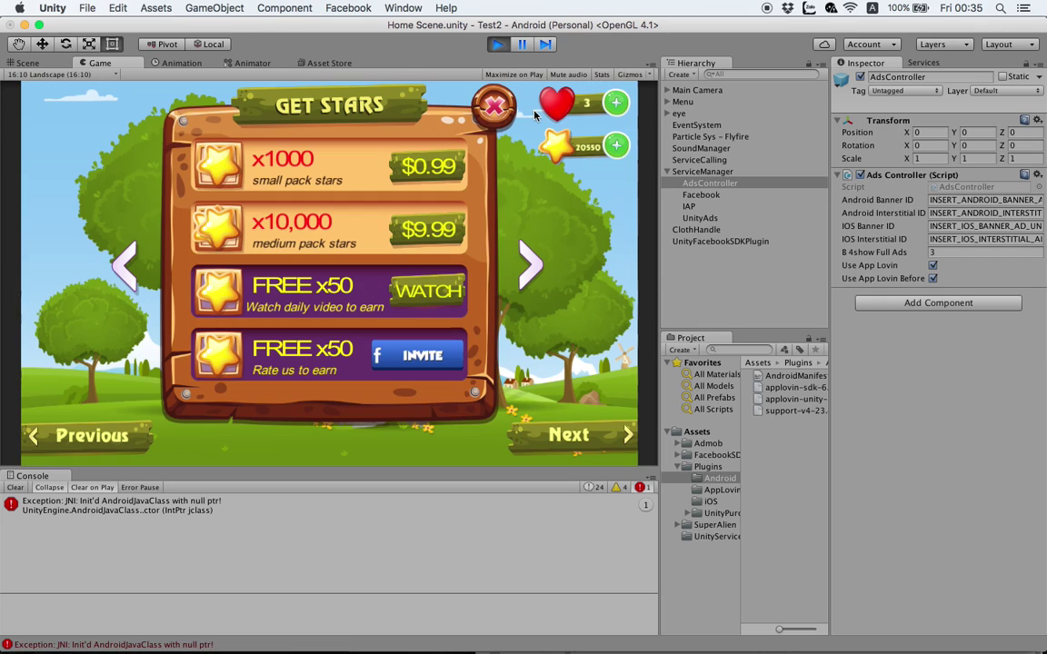
left_click(379, 360)
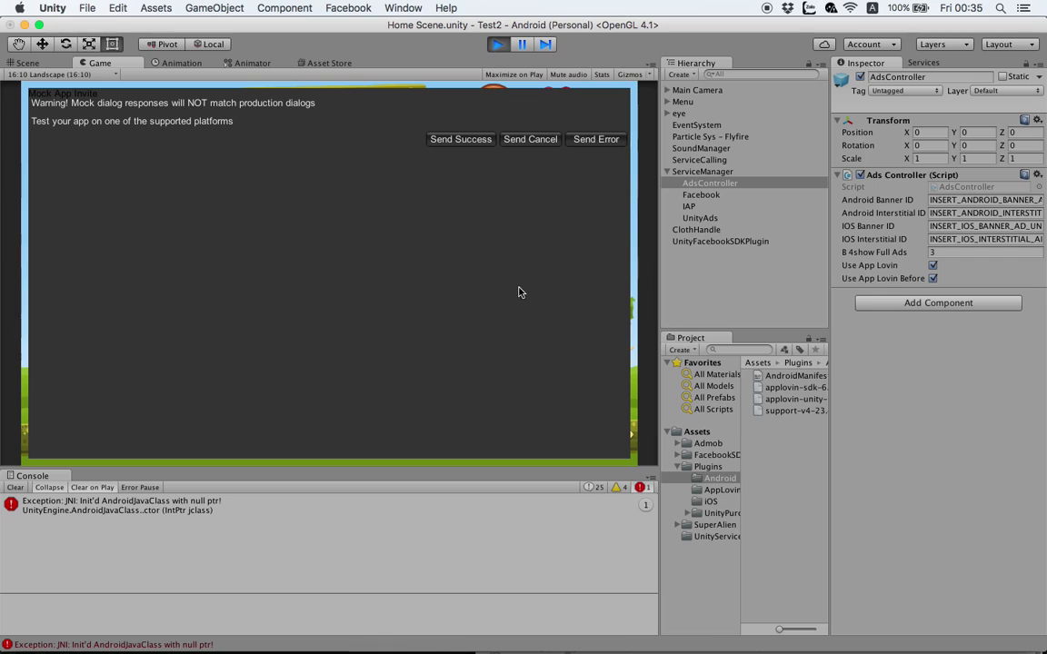
left_click(477, 141)
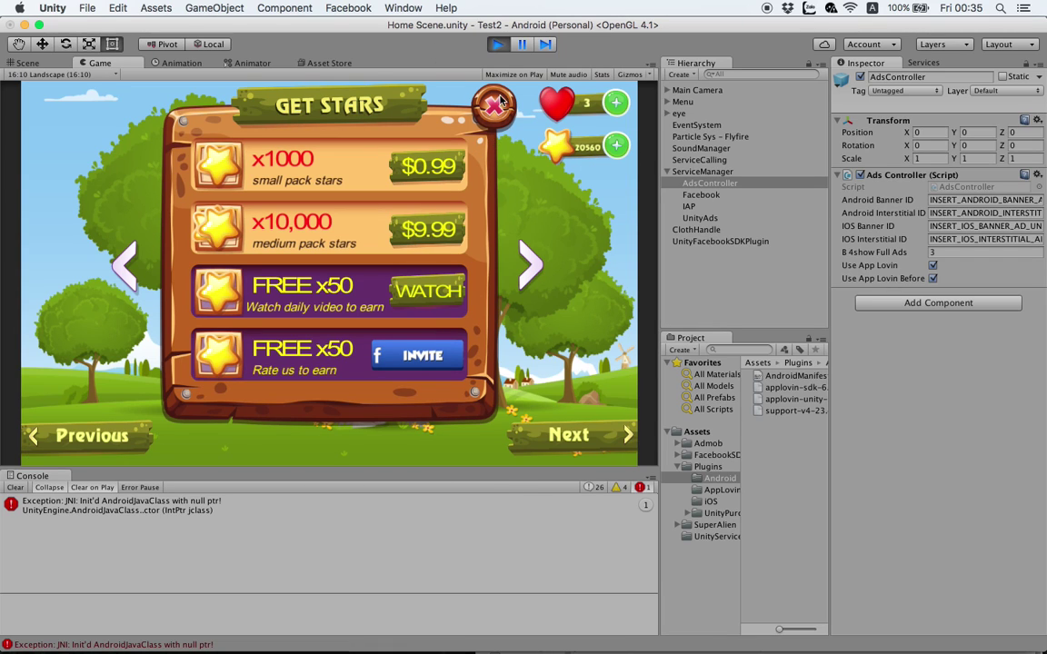
Flip back to the Items shop panel, close the shop, and start a new run
left_click(124, 266)
left_click(124, 265)
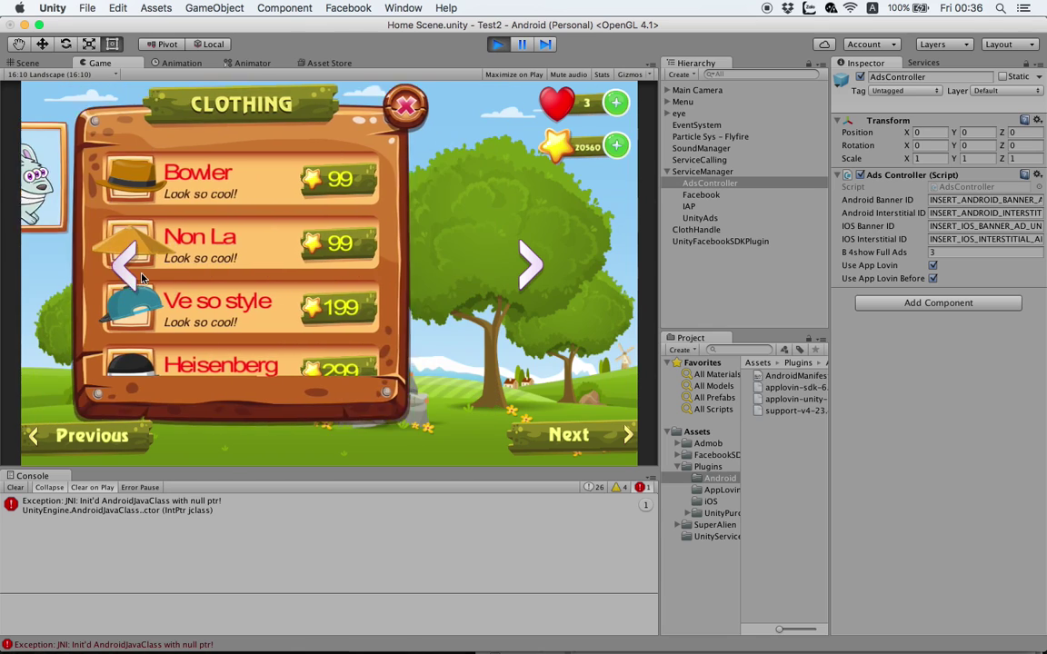
left_click(124, 265)
left_click(489, 111)
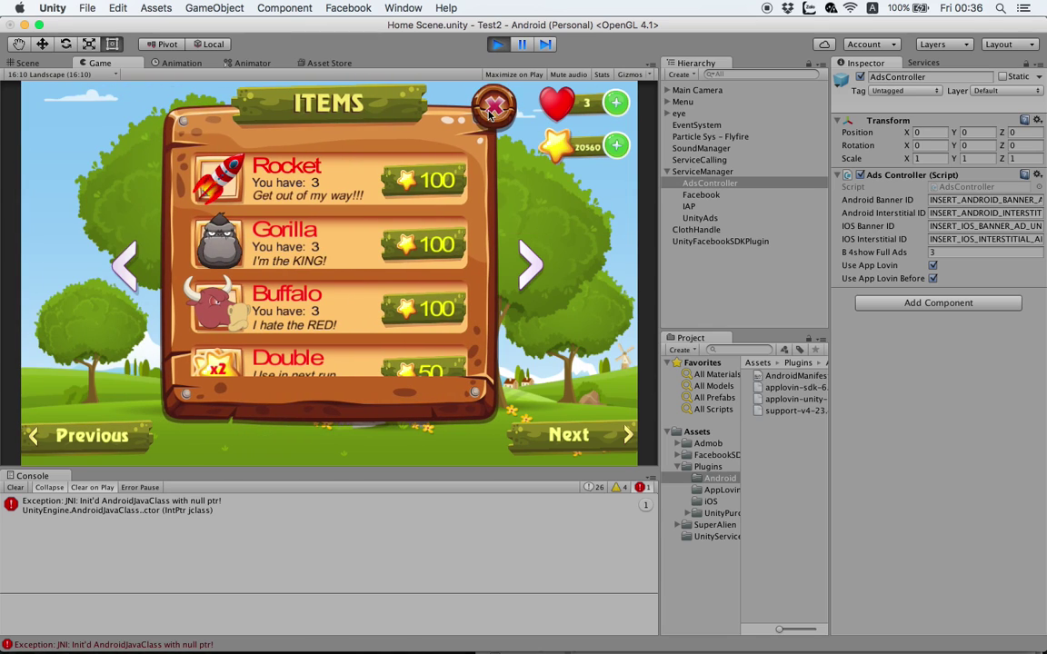
left_click(328, 273)
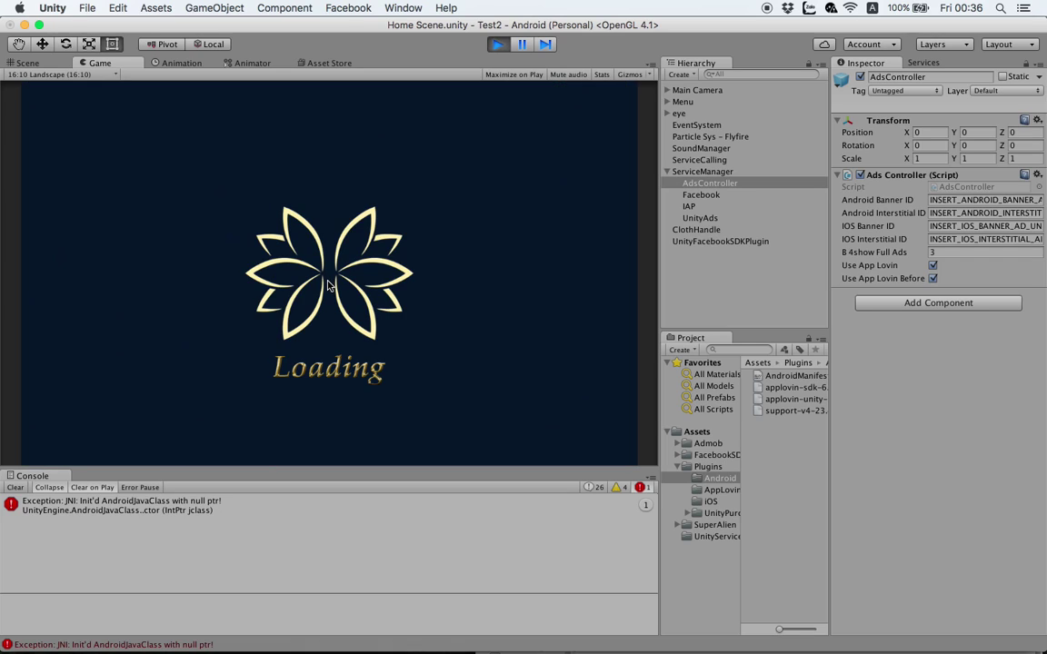
Play the jungle level, jumping the rabbit several times to collect stars, then exit Play mode
left_click(410, 269)
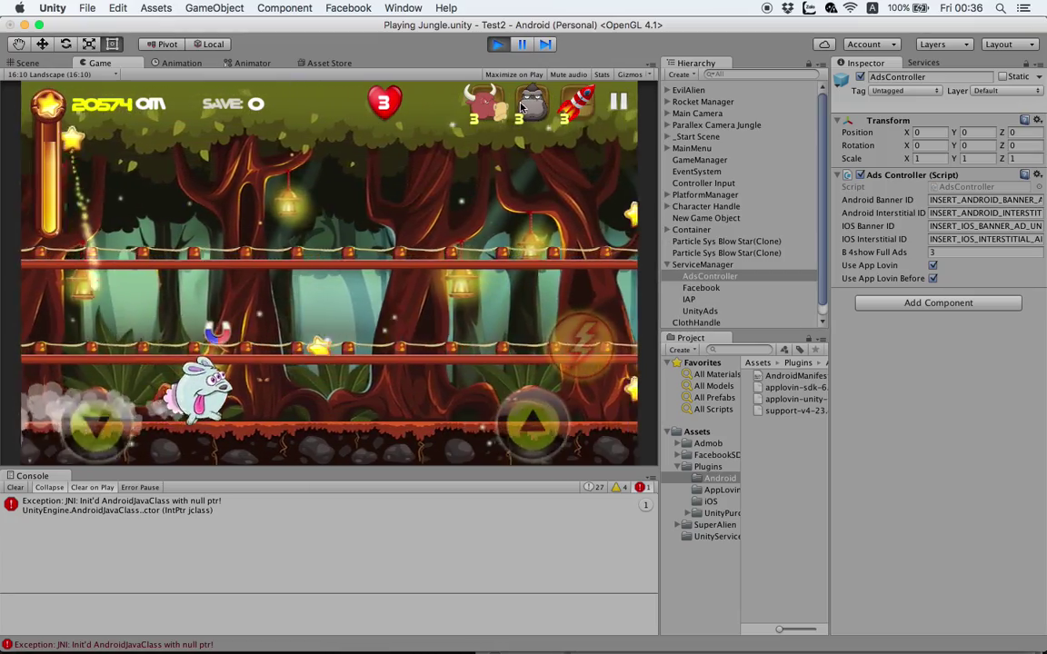
left_click(538, 411)
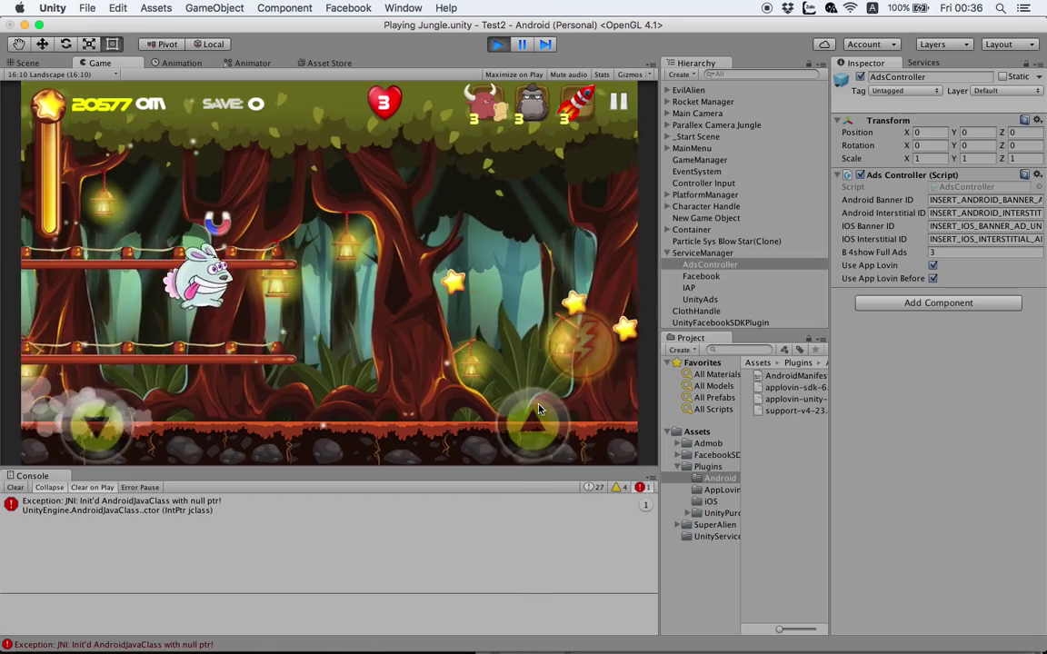
left_click(445, 310)
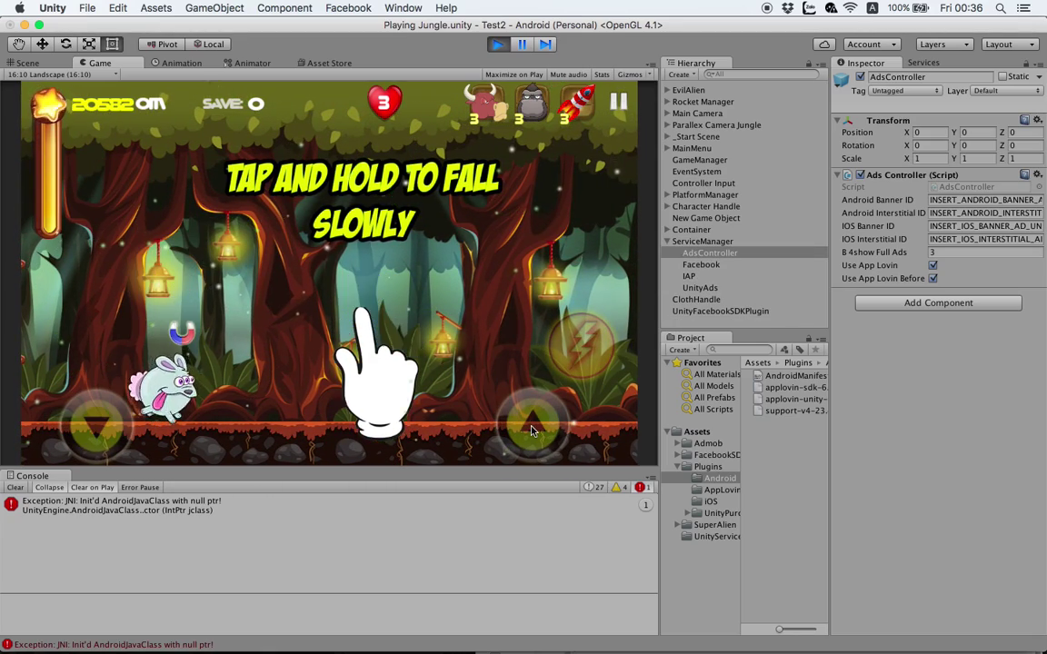
left_click(533, 431)
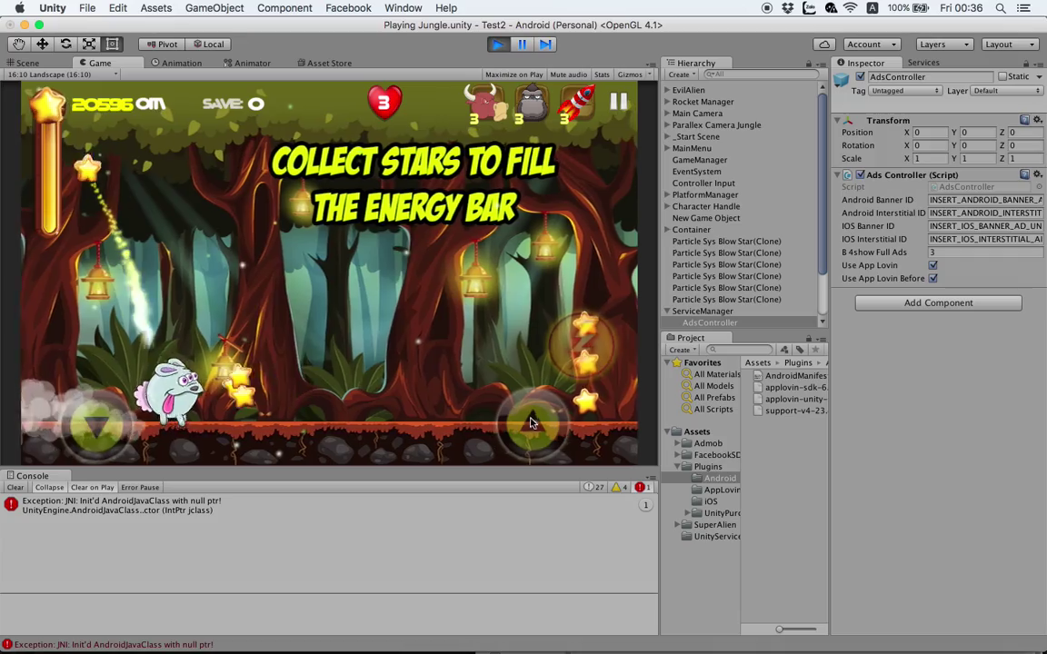
left_click(530, 420)
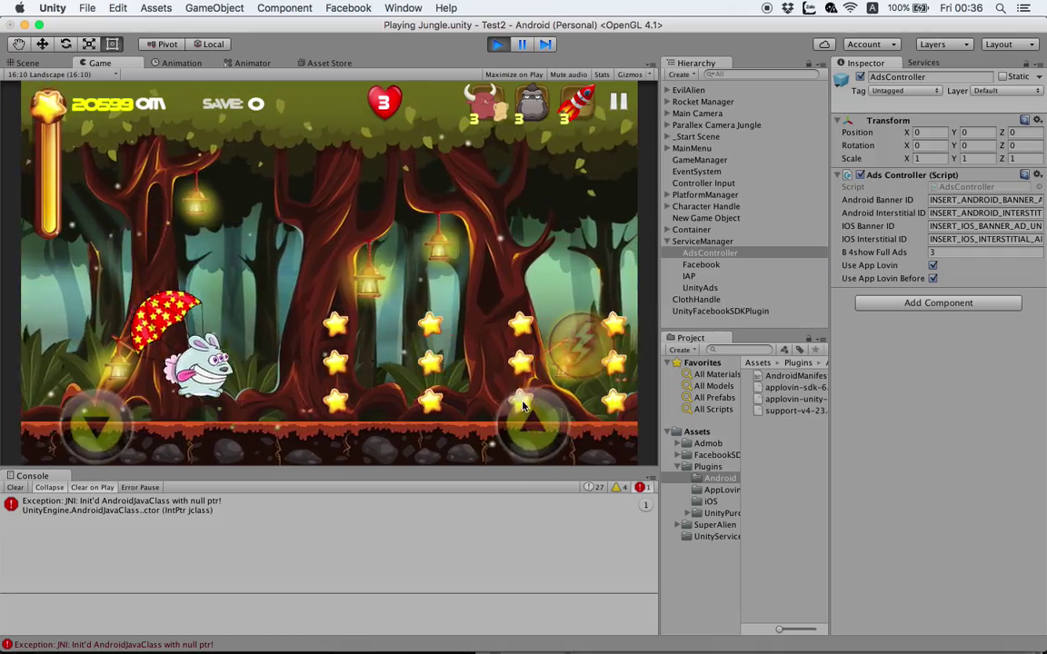
left_click(499, 44)
left_click(498, 43)
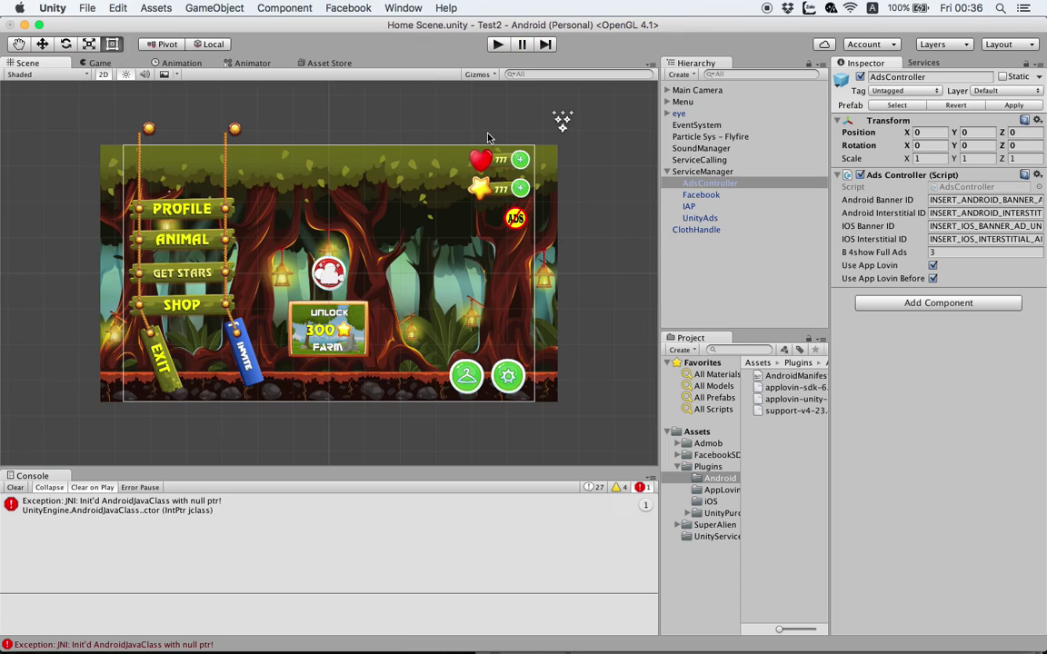